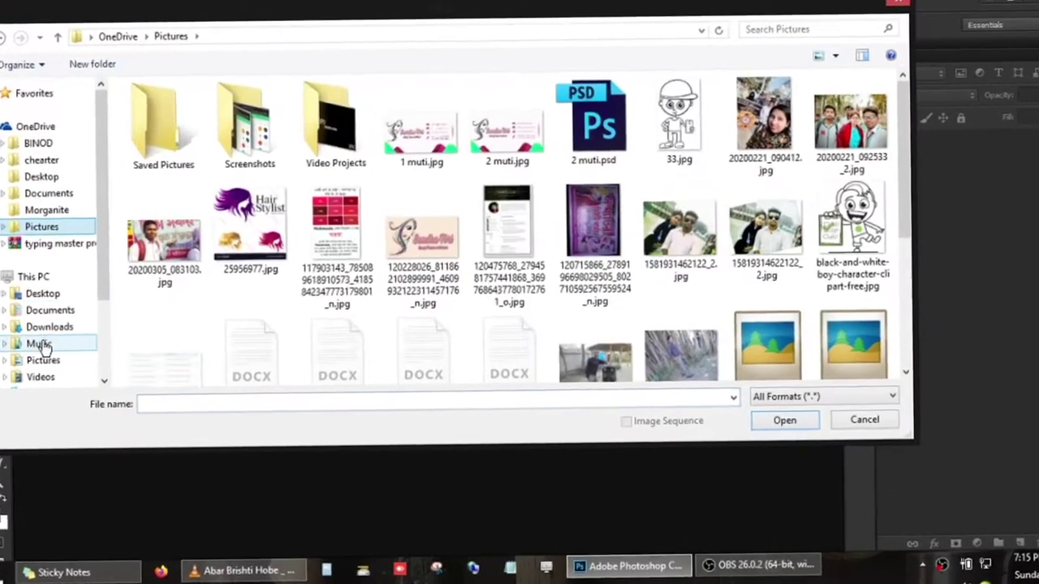
- Open the fish line art JPG and duplicate its background onto Layer 1
left_click(50, 326)
double_click(143, 143)
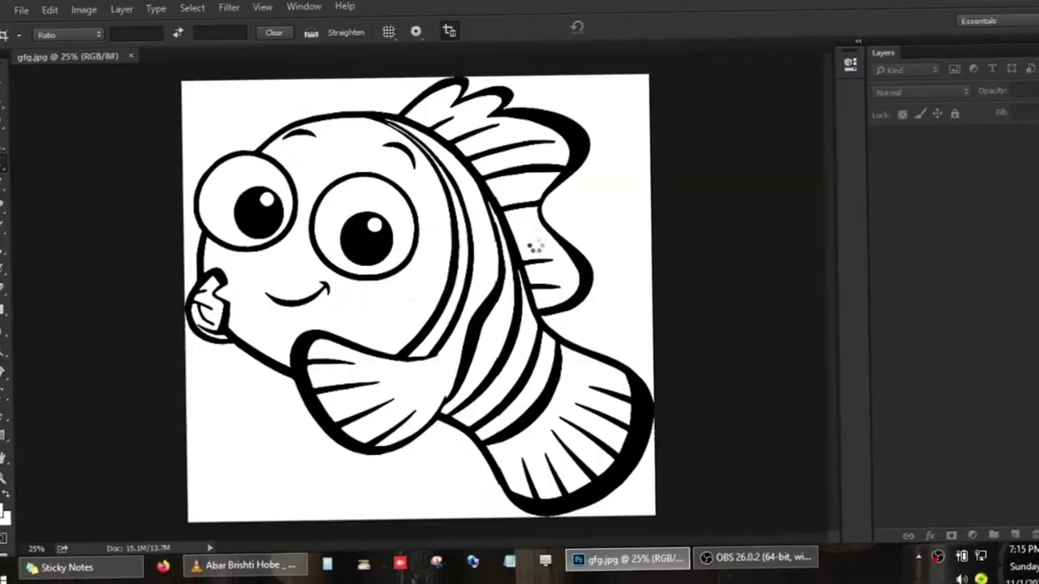
key("ctrl+j")
key("ctrl+t")
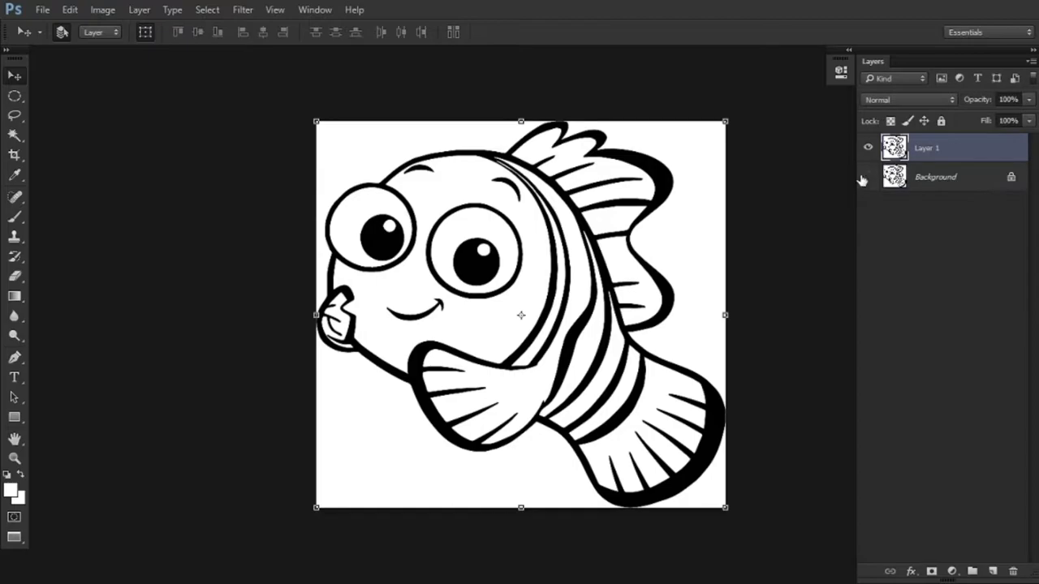
- Make Layer 1's white transparent with the Blend If white slider and hide the Background
double_click(894, 161)
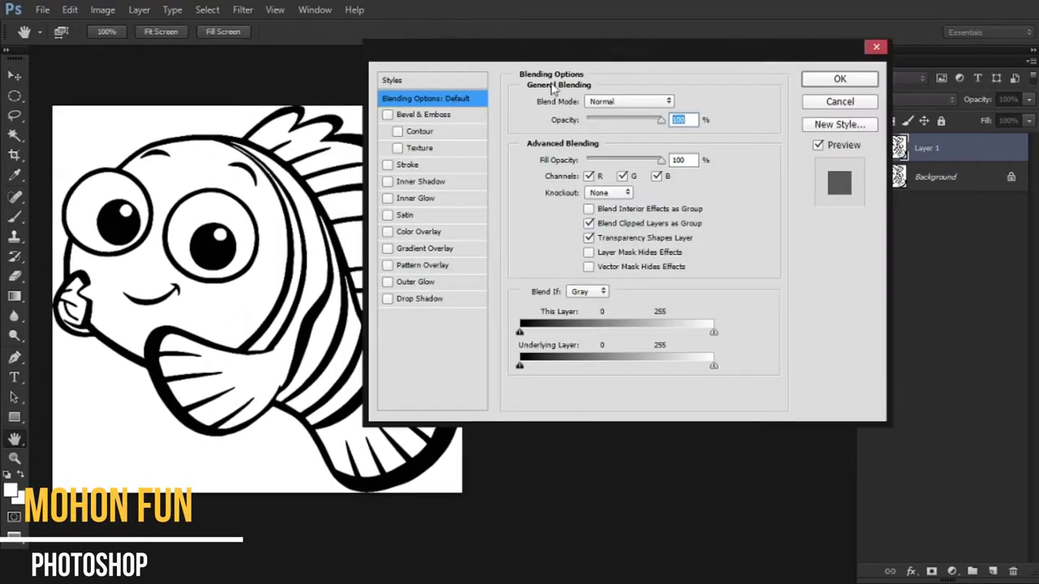
left_click_drag(915, 332, 903, 333)
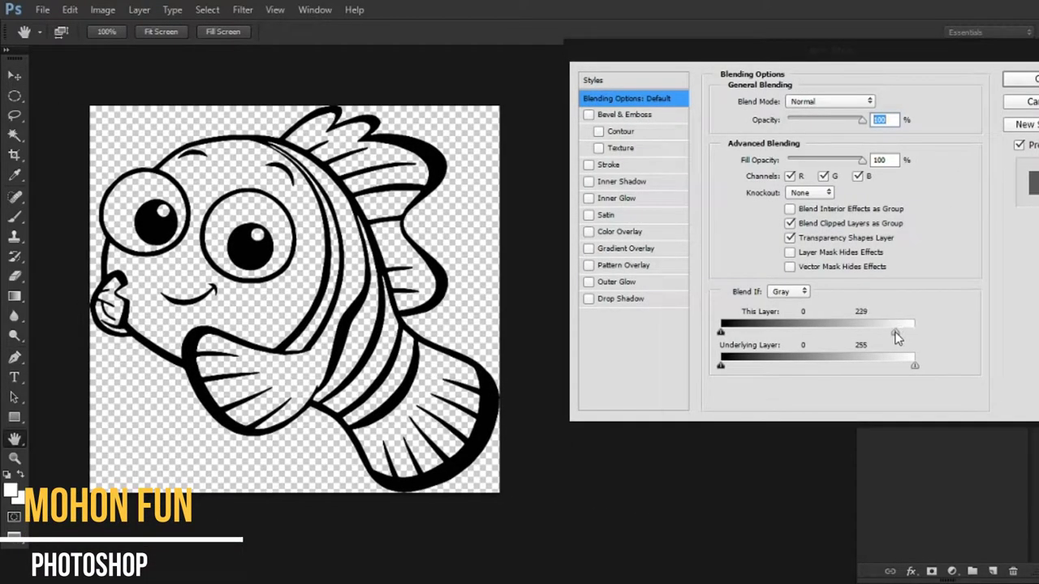
left_click(876, 92)
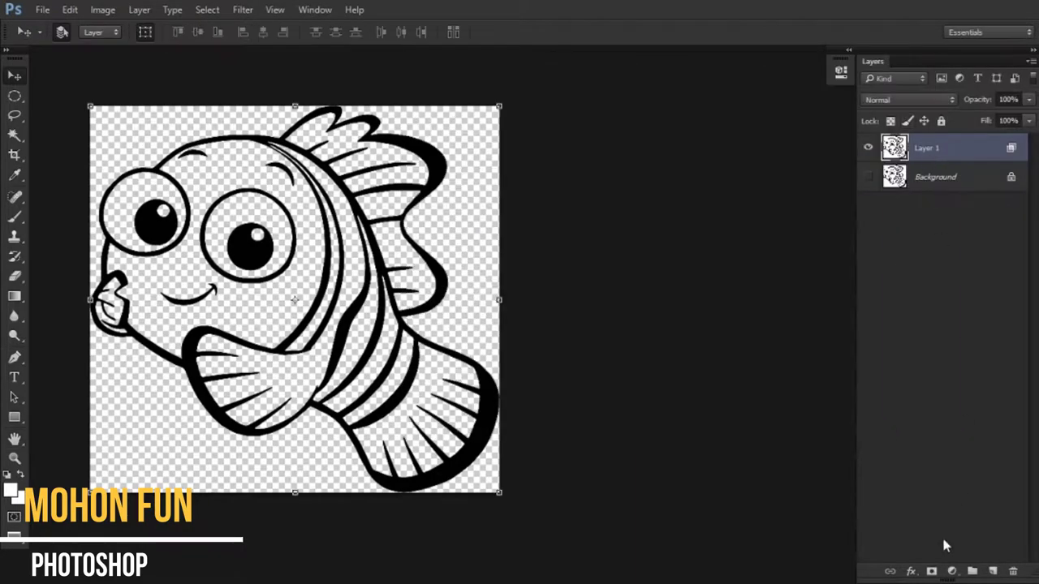
left_click(951, 571)
left_click(961, 296)
- Add a solid colour fill layer and move it below the line art layer
left_click(637, 323)
key("Return")
left_click_drag(966, 147, 966, 185)
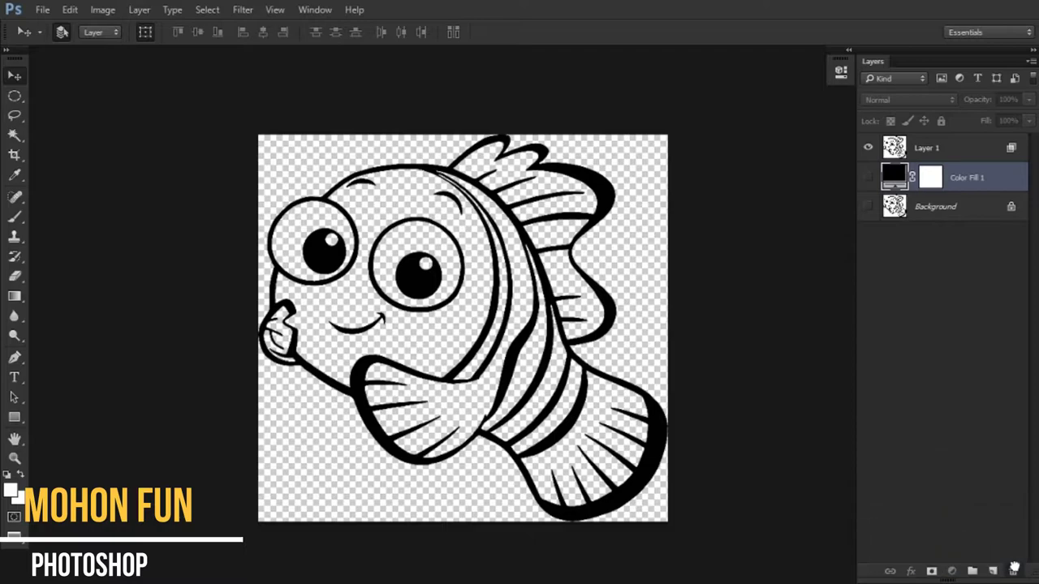
left_click(883, 151)
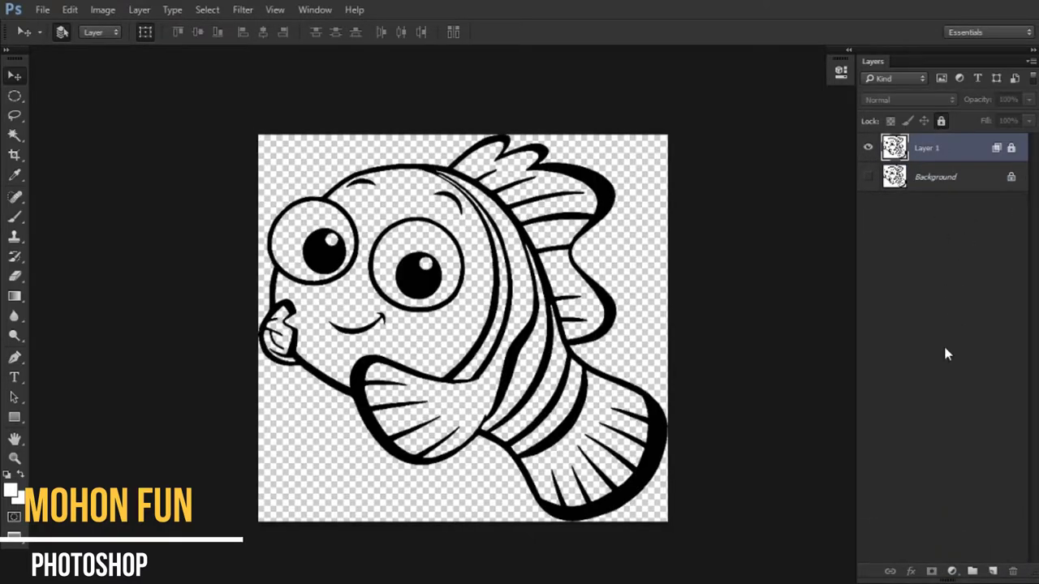
- Add a blue Color Fill layer below Layer 1 and lighten it to light blue
left_click(952, 571)
left_click(958, 287)
left_click_drag(726, 106, 684, 102)
left_click(591, 196)
left_click(797, 118)
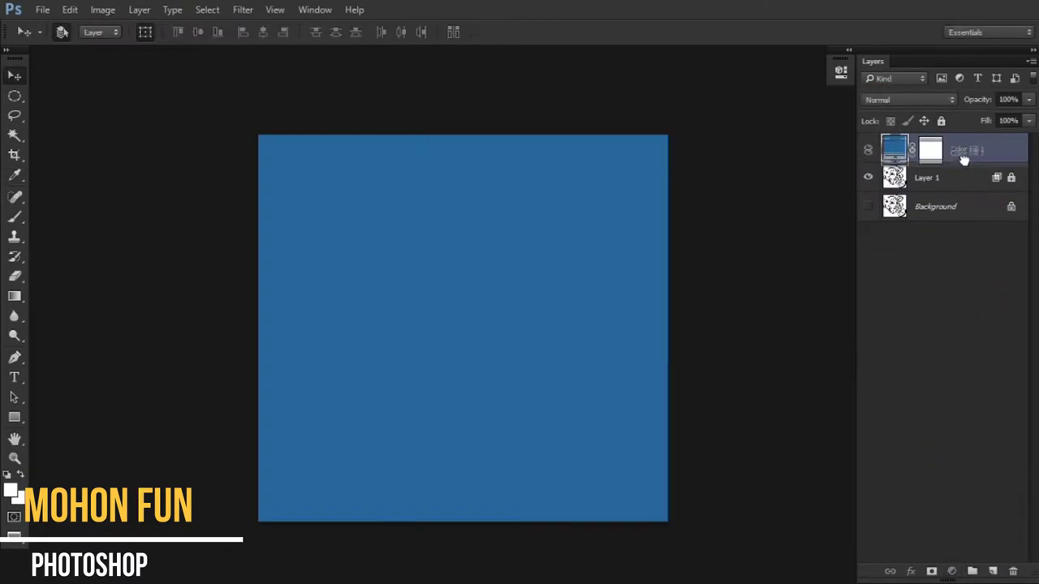
left_click_drag(963, 157, 946, 169)
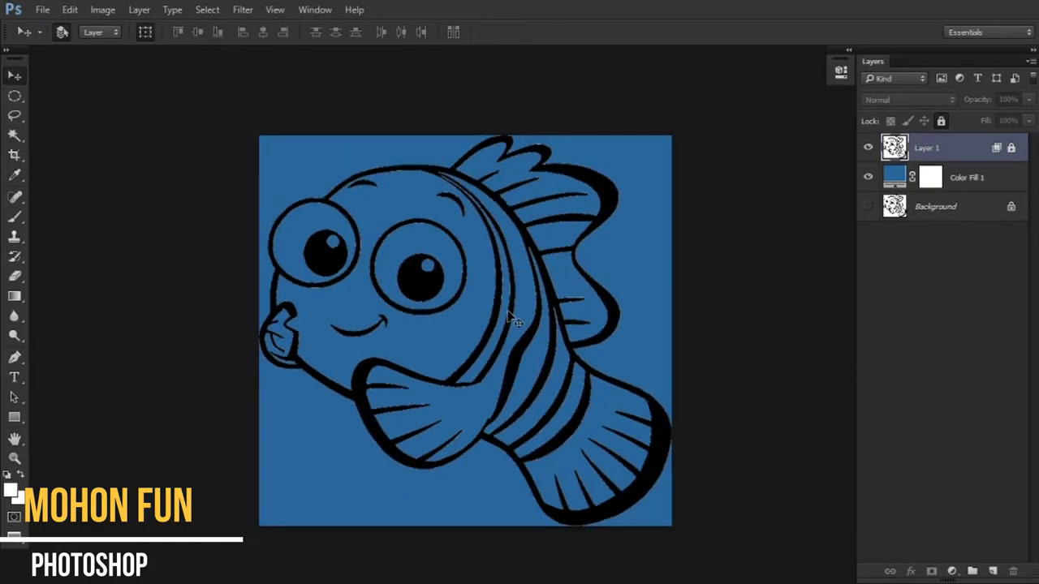
double_click(895, 177)
left_click_drag(587, 162, 557, 128)
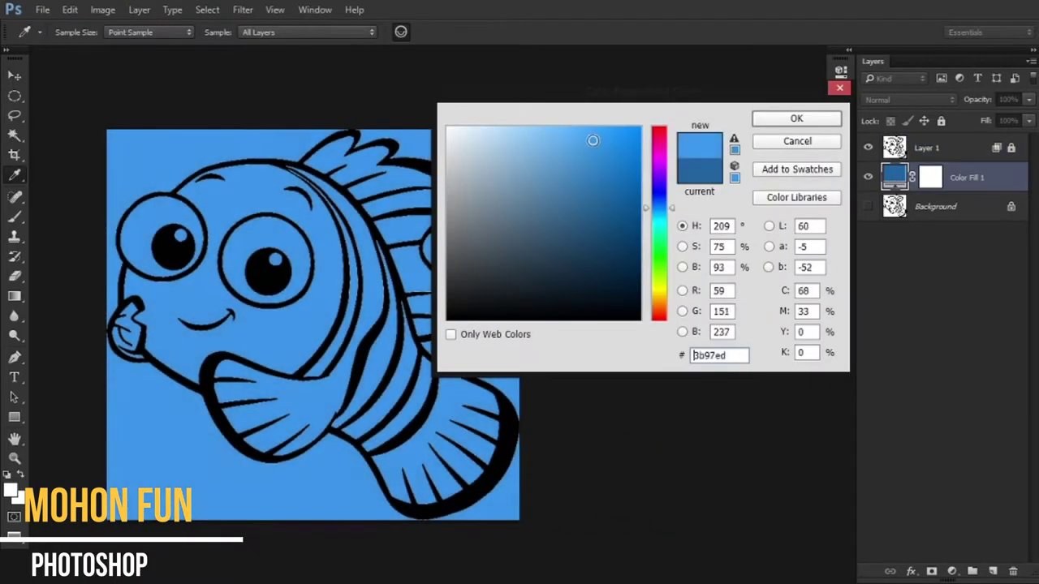
left_click(797, 118)
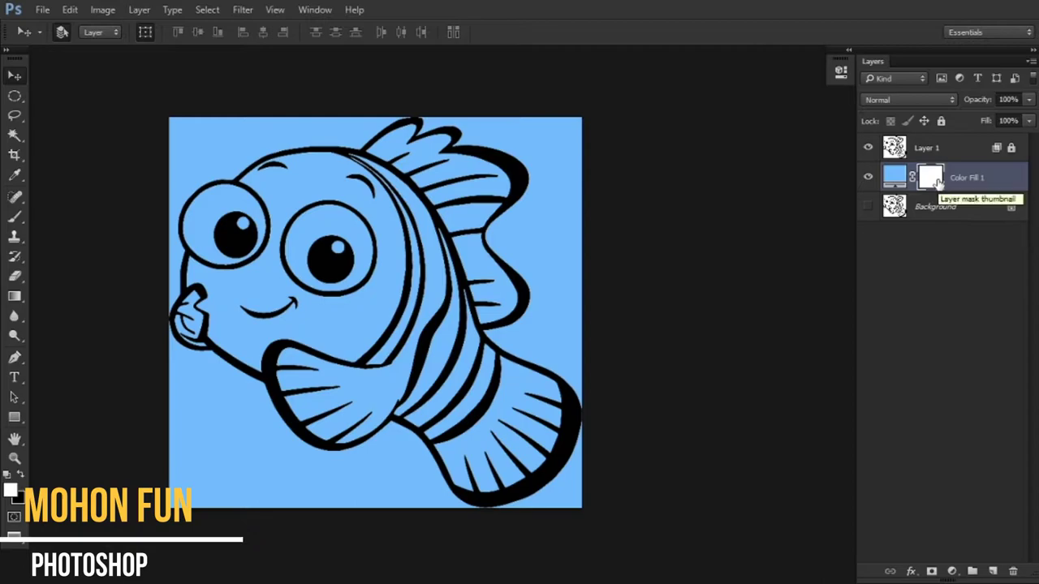
- Invert the blue fill's mask to hide it and set a roughly 16 px brush
key("ctrl+i")
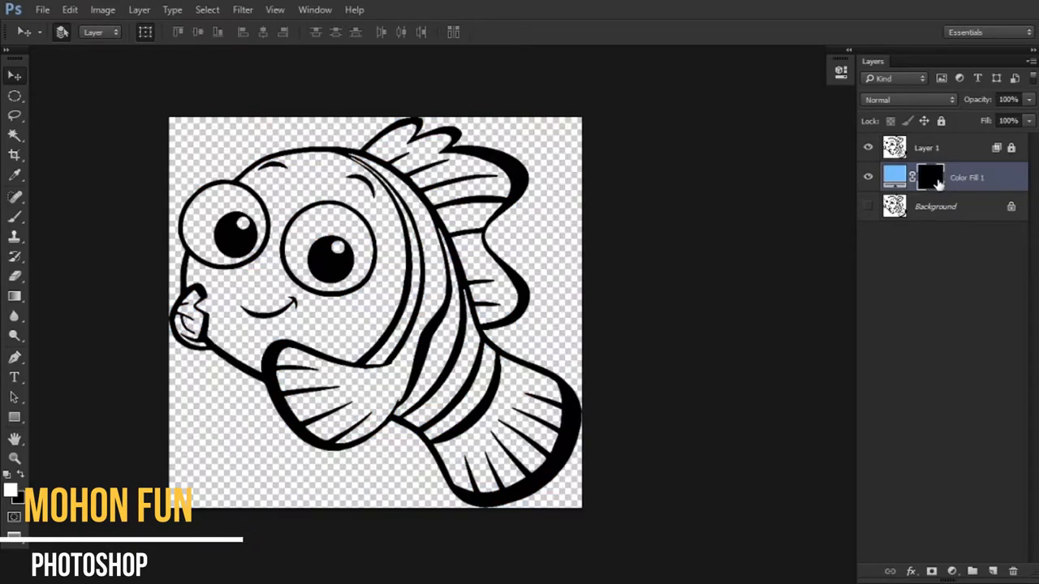
scroll(381, 186, "up", 3)
key("b")
scroll(382, 174, "up", 3)
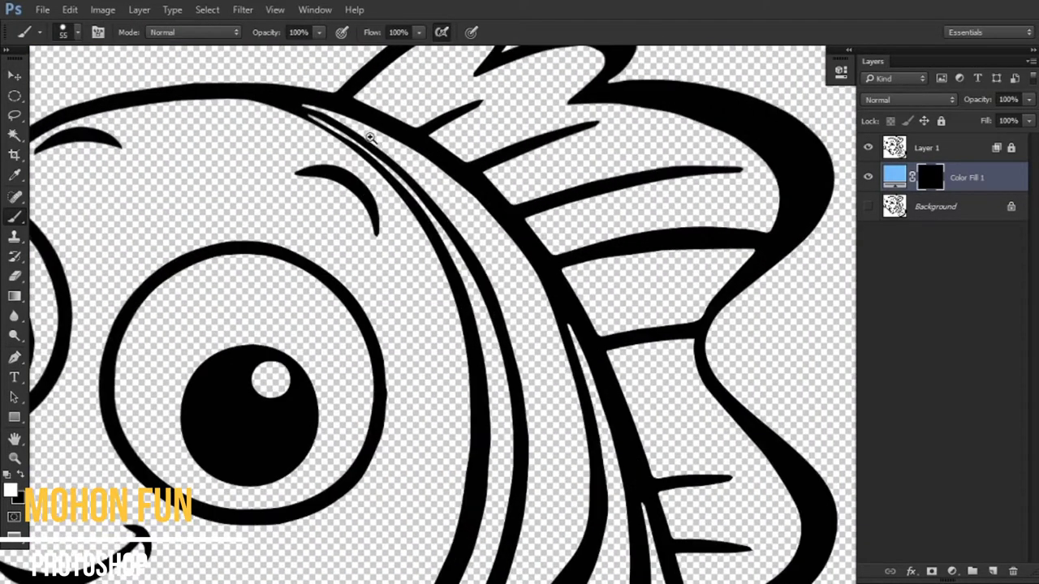
scroll(381, 174, "up", 2)
left_click_drag(358, 175, 331, 177)
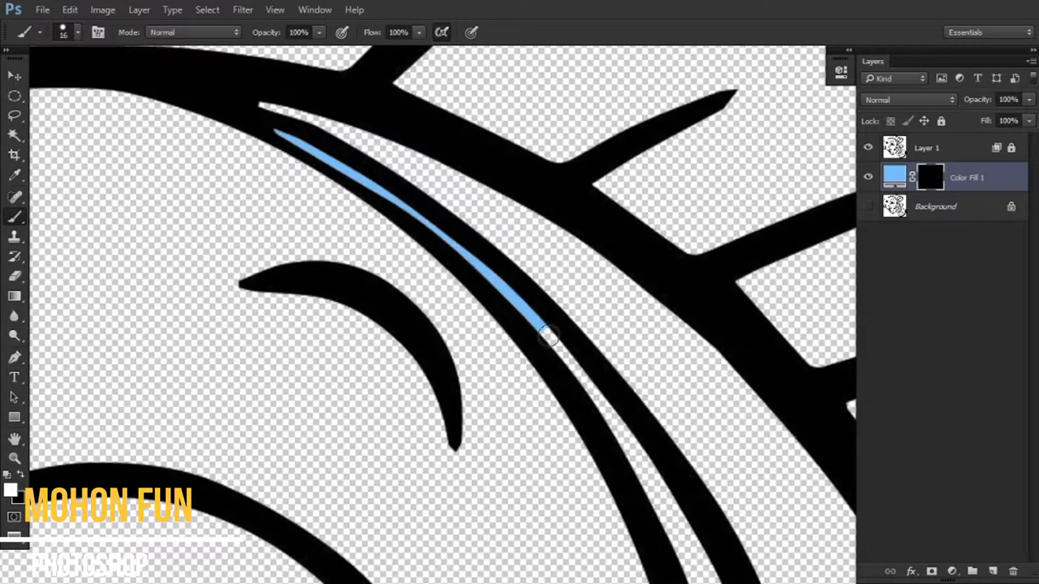
- Paint white on the mask to fill the first body stripe with light blue
mouse_move(574, 355)
left_mouse_down()
mouse_move(382, 128)
mouse_move(520, 381)
mouse_move(416, 151)
mouse_move(463, 371)
mouse_move(477, 559)
left_mouse_up()
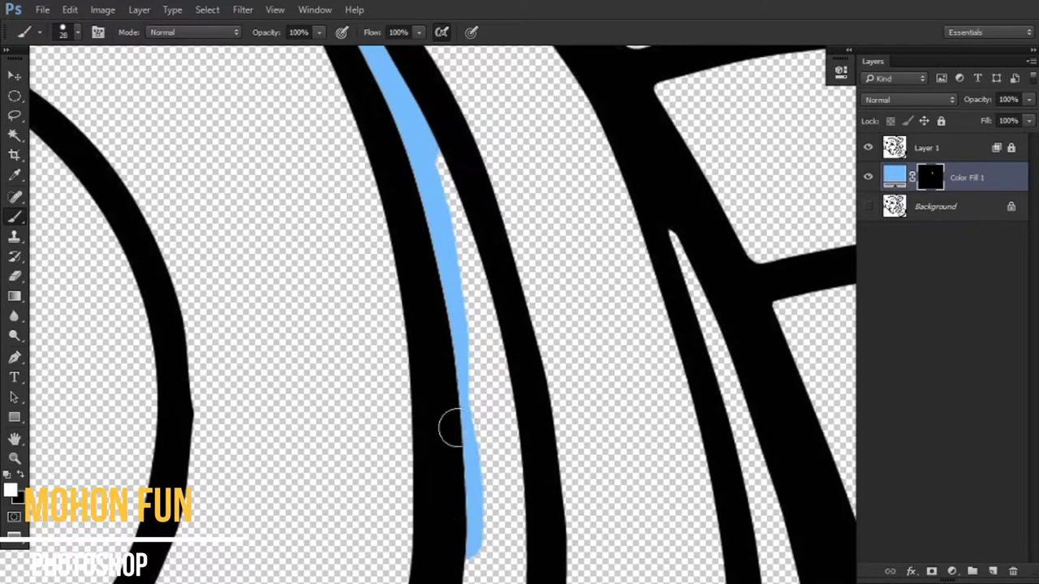
left_click_drag(442, 198, 464, 249)
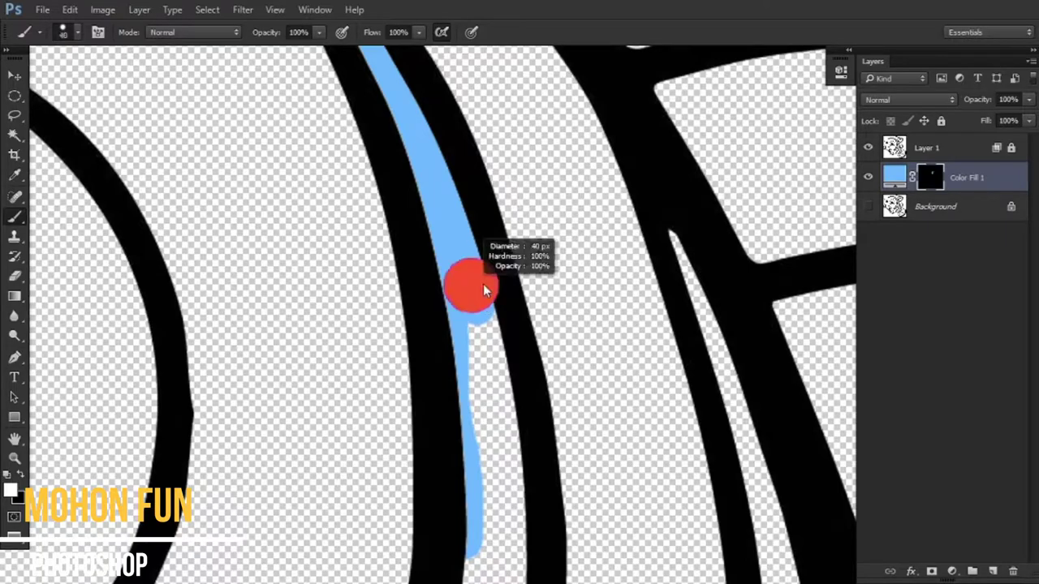
mouse_move(477, 301)
left_mouse_down()
mouse_move(506, 487)
mouse_move(436, 202)
left_mouse_up()
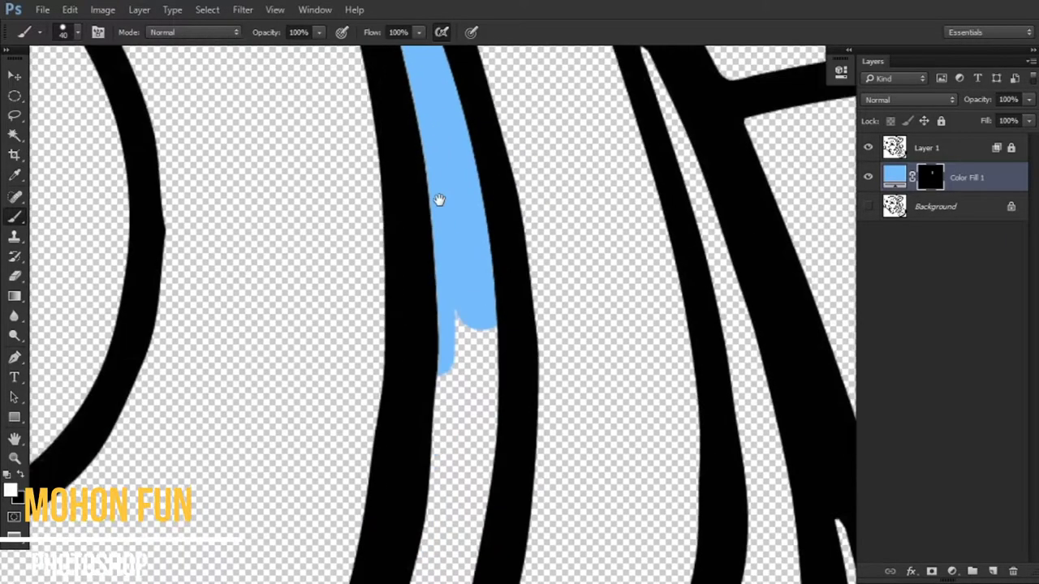
mouse_move(436, 244)
left_mouse_down()
mouse_move(414, 375)
mouse_move(442, 430)
mouse_move(447, 216)
mouse_move(447, 285)
mouse_move(399, 417)
left_mouse_up()
left_click_drag(480, 283, 417, 445)
left_click_drag(446, 330, 406, 333)
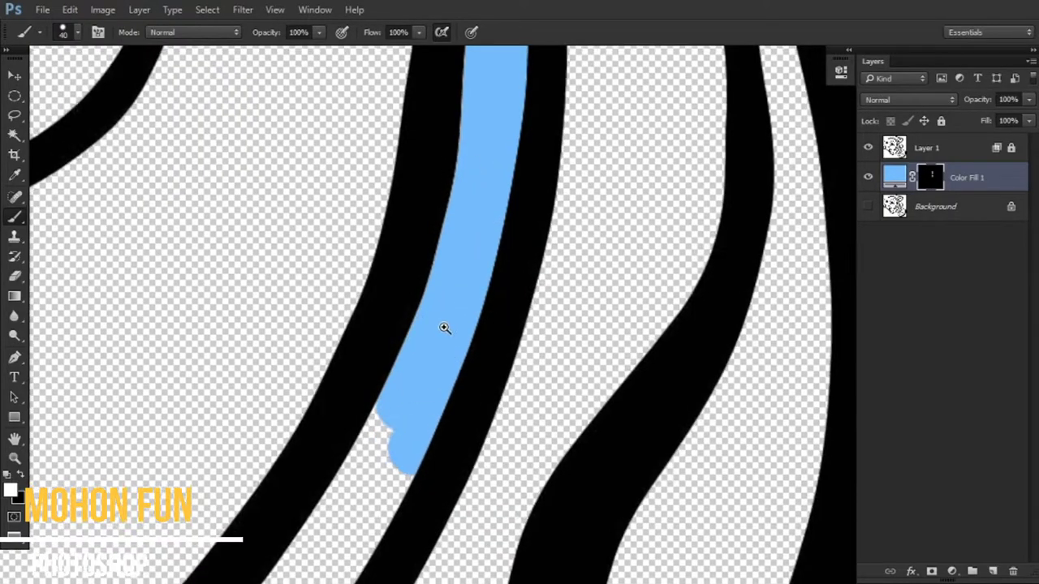
left_click_drag(431, 370, 337, 483)
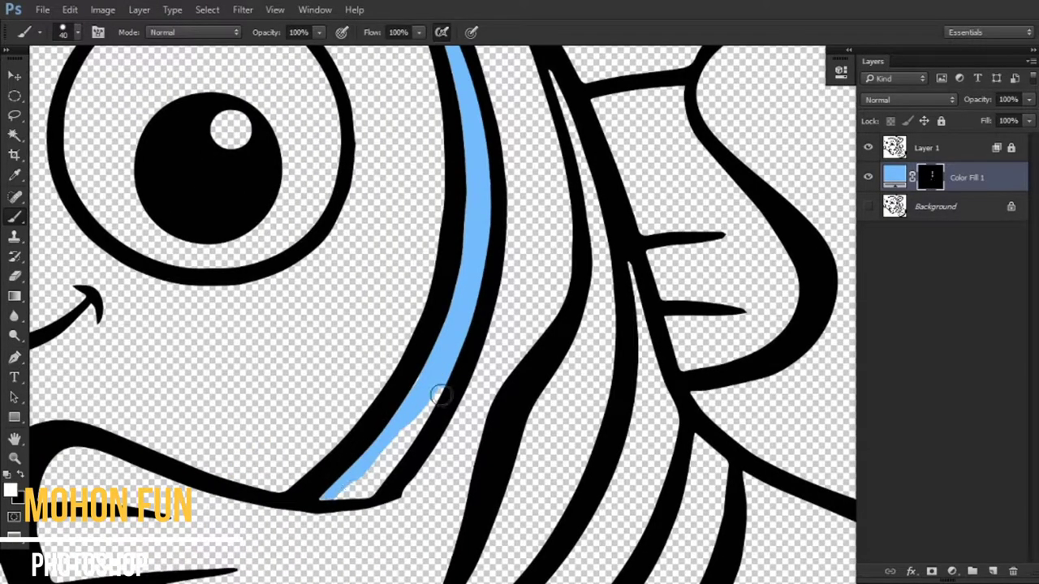
left_click_drag(423, 406, 336, 493)
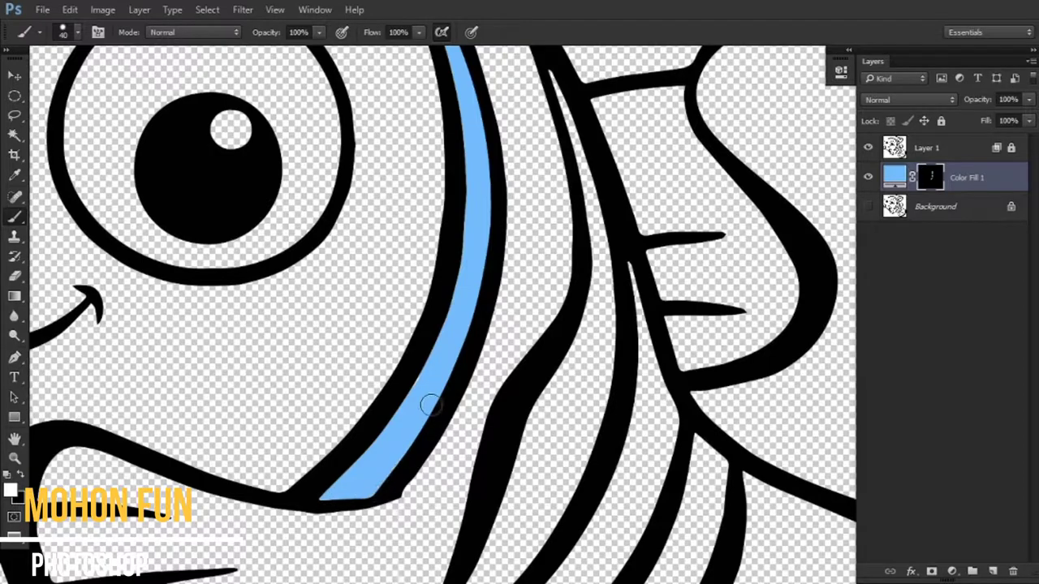
- Paint the second body stripe light blue on the mask
scroll(430, 403, "down", 3)
scroll(446, 358, "up", 5)
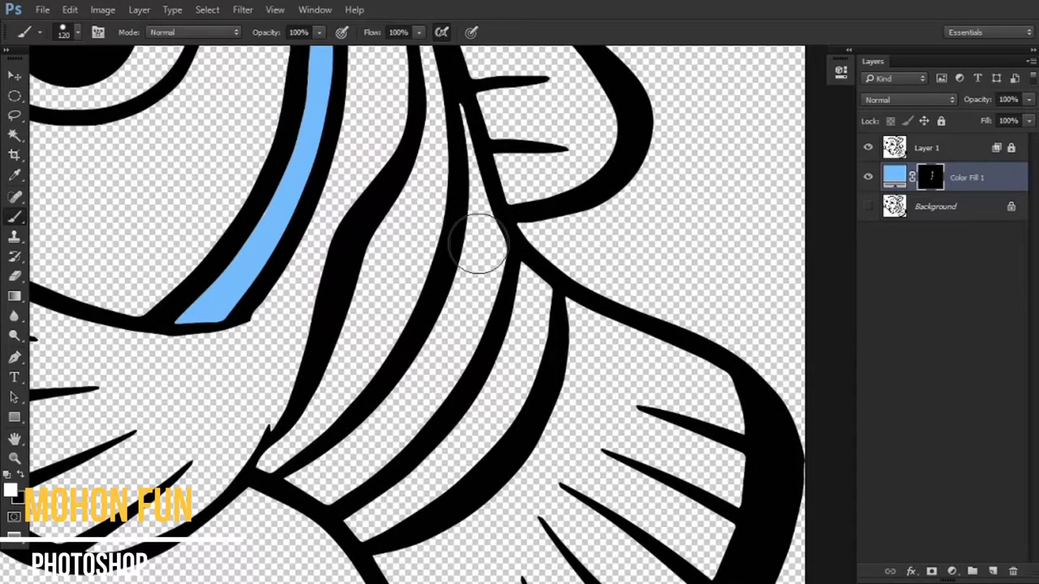
mouse_move(479, 244)
left_mouse_down()
mouse_move(378, 424)
mouse_move(333, 475)
left_mouse_up()
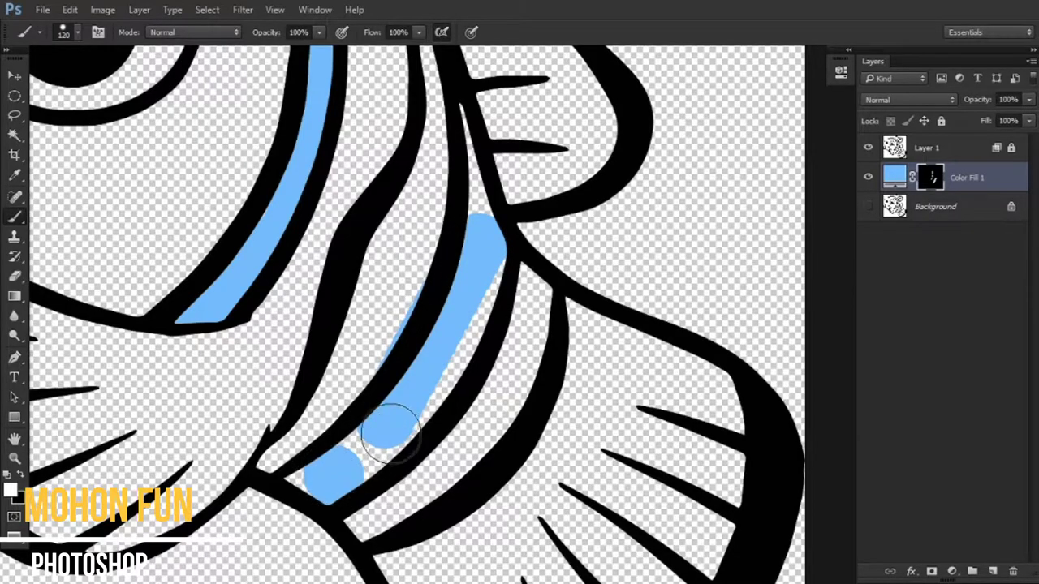
left_click_drag(390, 431, 463, 304)
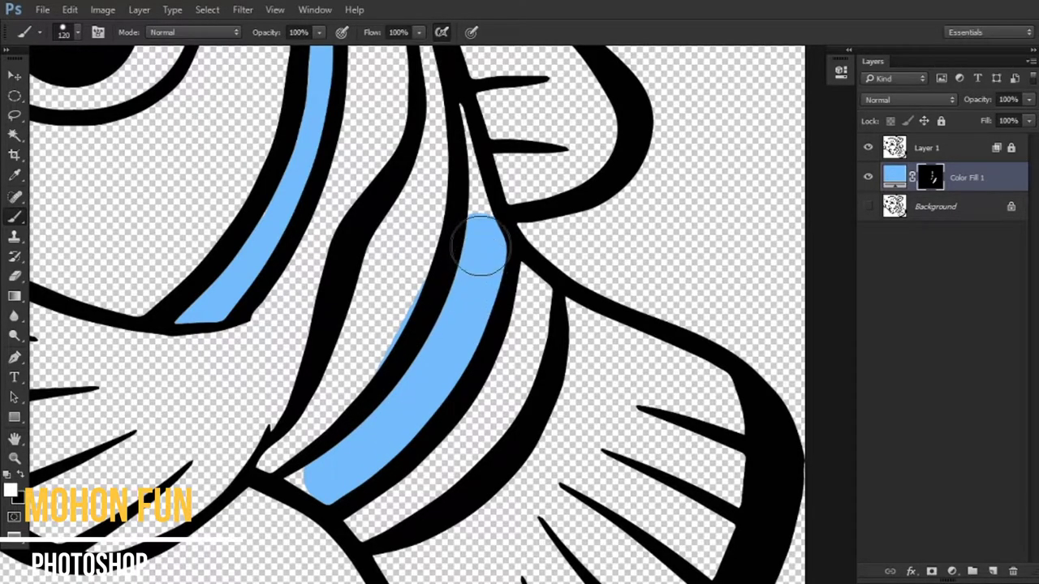
scroll(404, 345, "up", 1)
- Paint black on the mask to remove blue spill outside the second stripe
key("x")
left_click_drag(416, 272, 310, 390)
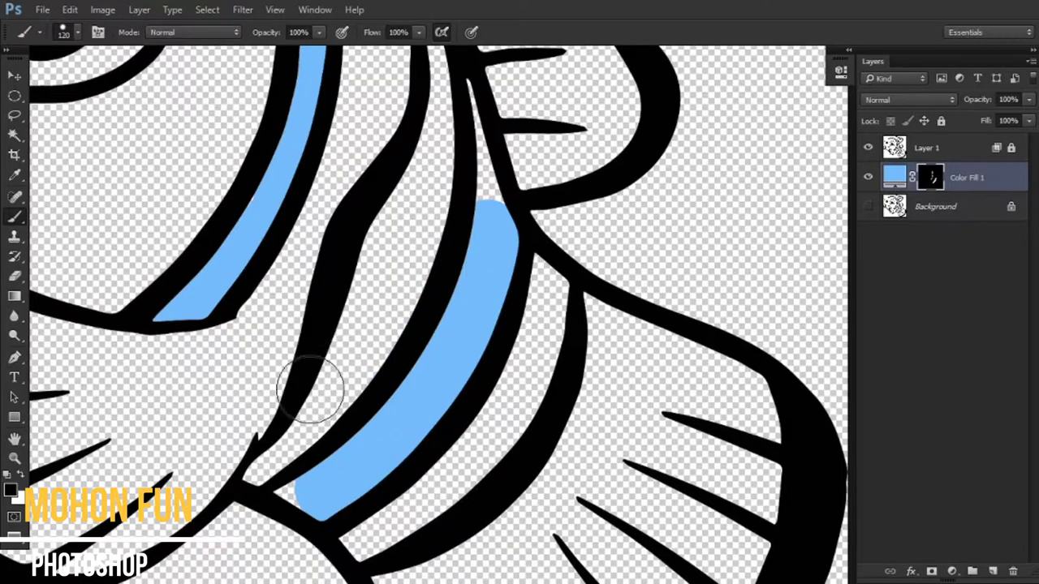
scroll(483, 279, "up", 2)
mouse_move(485, 280)
left_mouse_down()
mouse_move(475, 254)
mouse_move(513, 168)
mouse_move(533, 174)
mouse_move(442, 166)
mouse_move(422, 237)
left_mouse_up()
key("x")
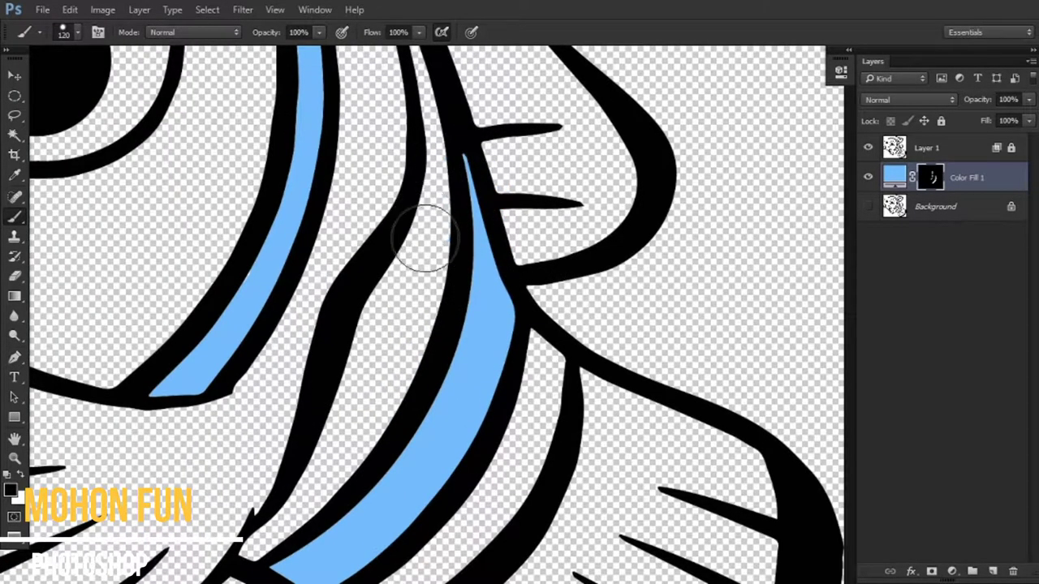
scroll(422, 243, "down", 3)
scroll(422, 243, "down", 1)
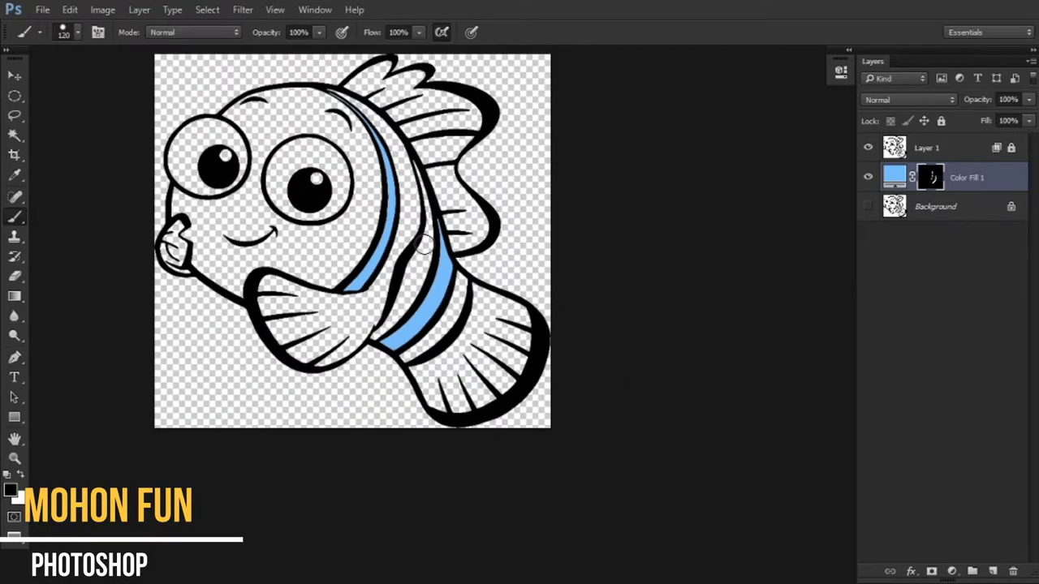
- Add a pink f23396 Color Fill layer with an inverted, hiding mask for the eye highlights
left_click(952, 572)
left_click(955, 290)
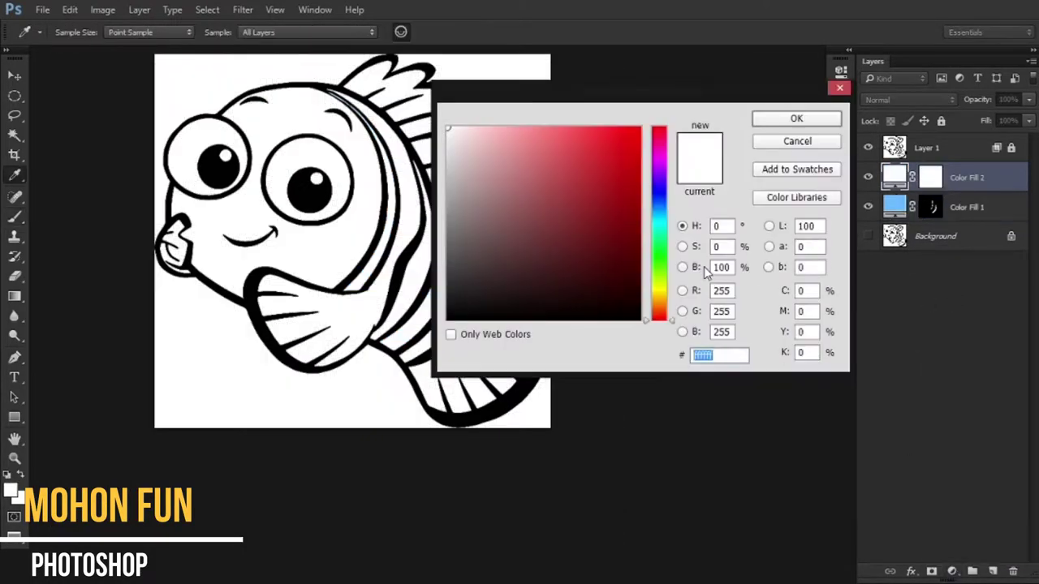
left_click(685, 145)
left_click(643, 141)
mouse_move(643, 141)
left_mouse_down()
mouse_move(599, 134)
mouse_move(626, 139)
left_mouse_up()
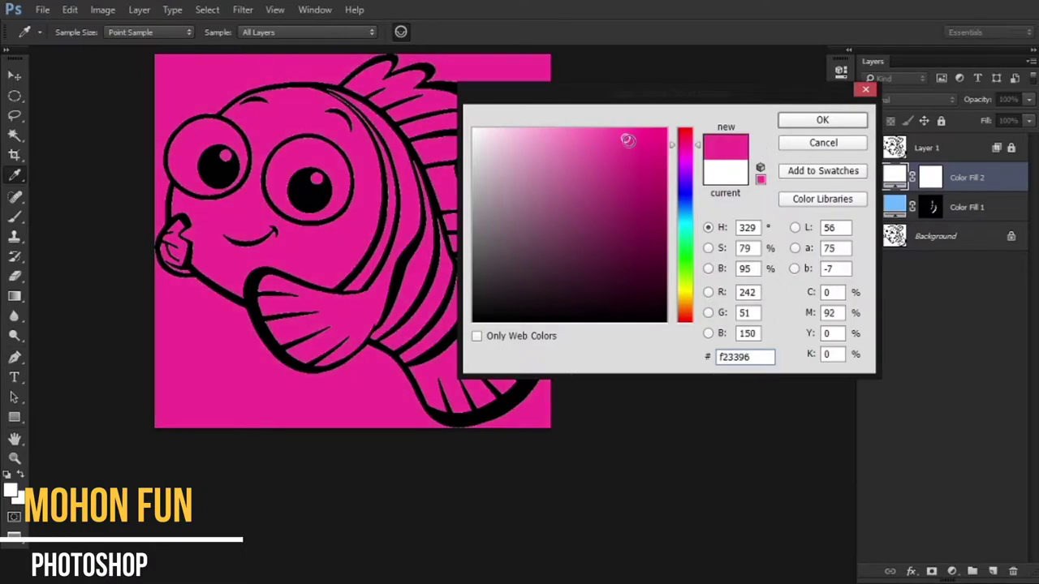
left_click(823, 121)
key("ctrl+i")
scroll(216, 163, "up", 3)
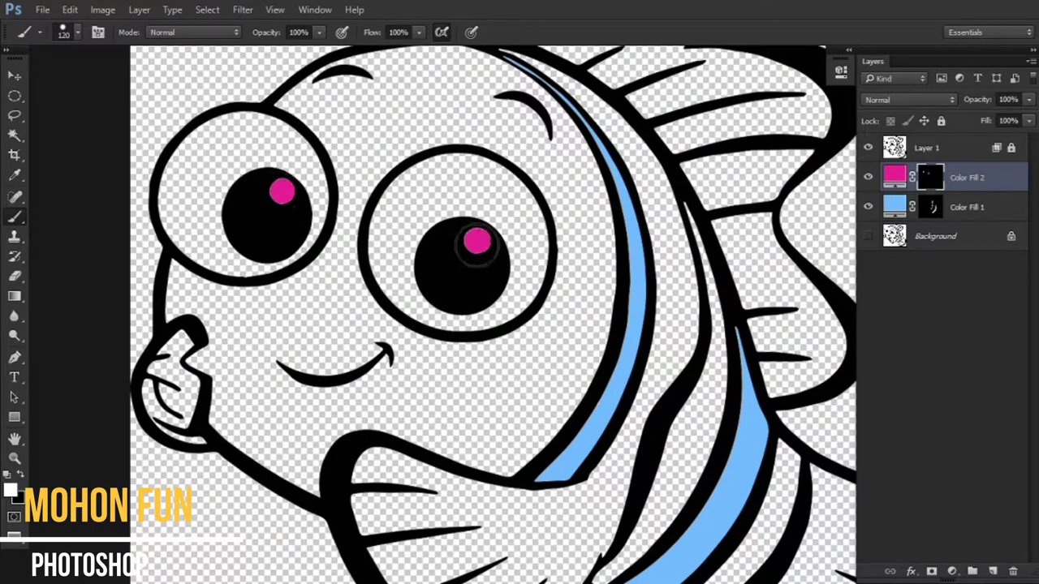
scroll(583, 233, "down", 3)
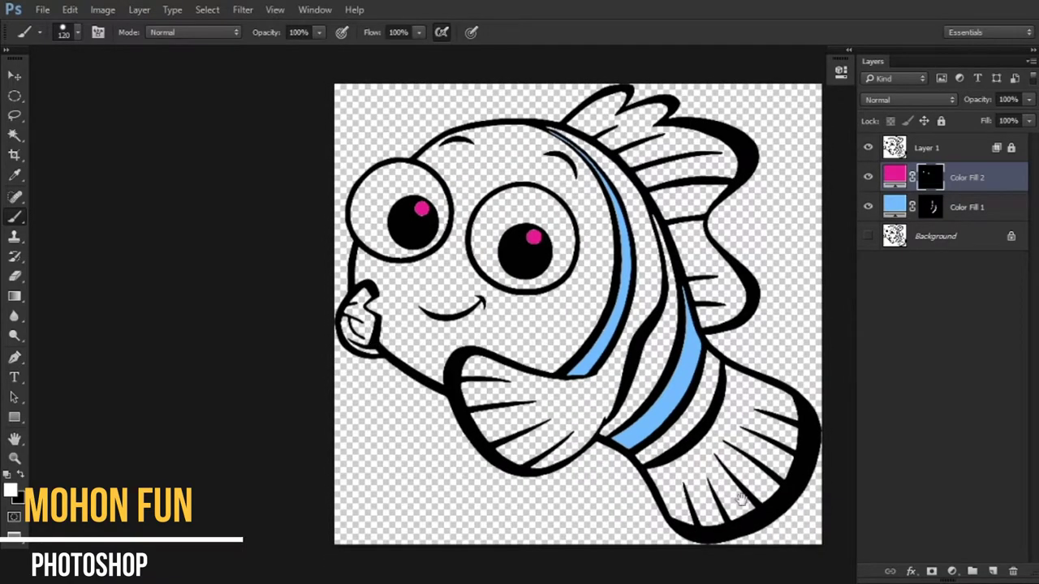
left_click_drag(740, 492, 513, 358)
- Add a new Color Fill layer in a raspberry-red crimson colour
left_click(954, 570)
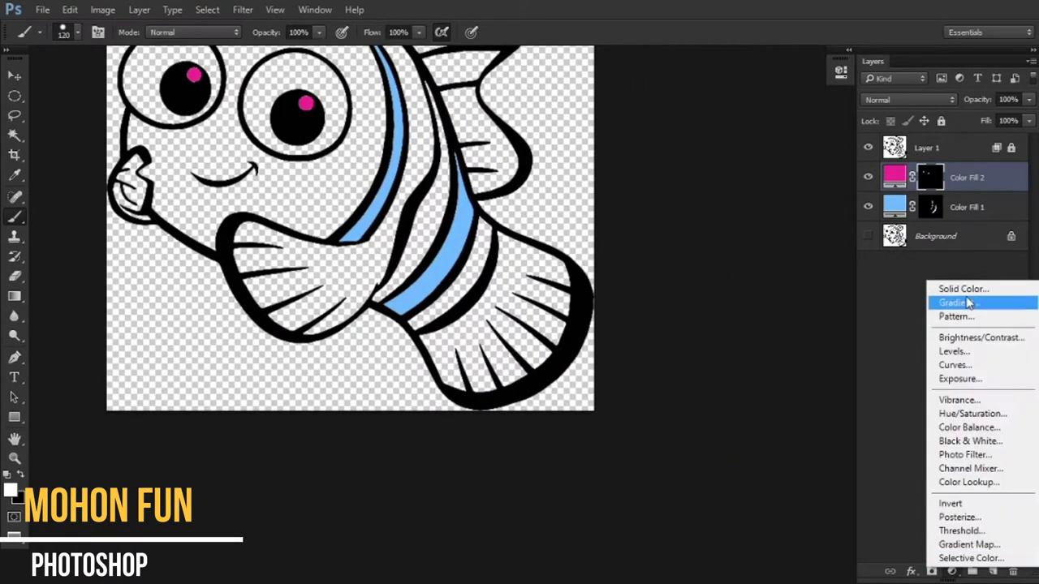
left_click(963, 289)
left_click_drag(689, 316, 689, 280)
left_click(610, 149)
left_click_drag(696, 92, 780, 104)
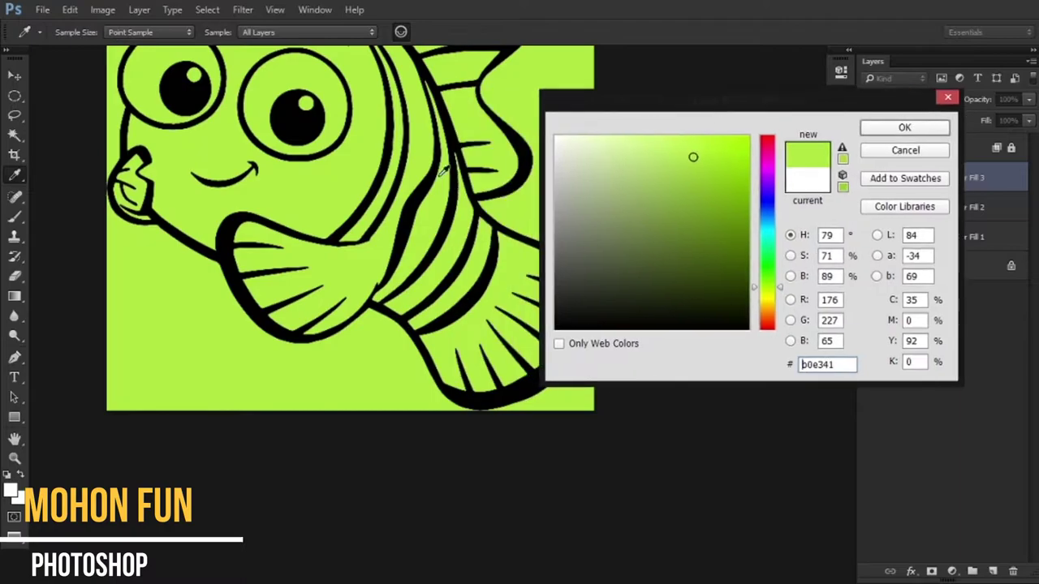
left_click_drag(767, 287, 773, 146)
left_click(905, 127)
- Invert the crimson fill's mask and brush red along the fish's front stripe
key("b")
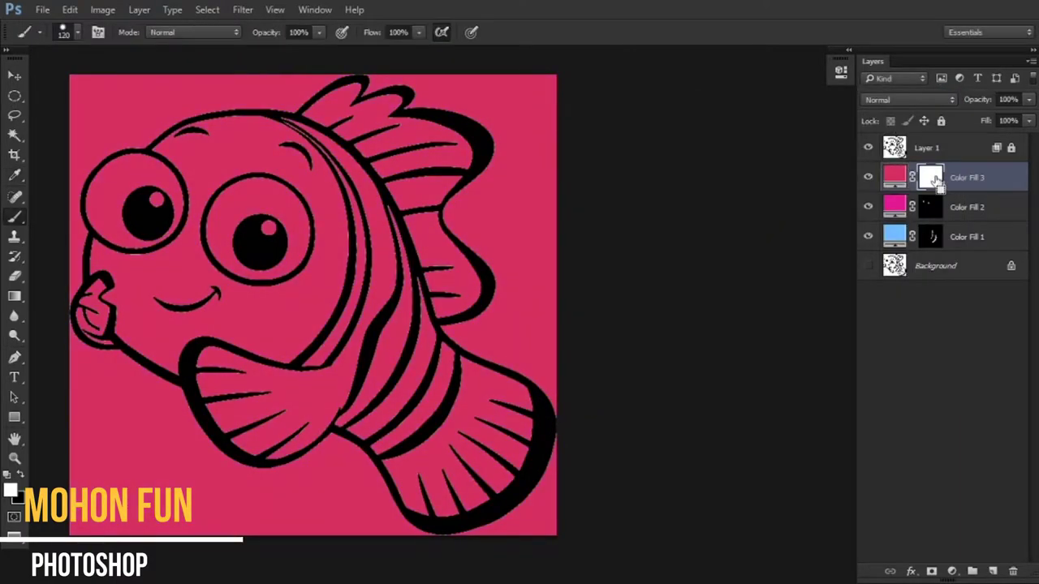
key("ctrl+i")
scroll(388, 319, "up", 3)
scroll(388, 318, "up", 3)
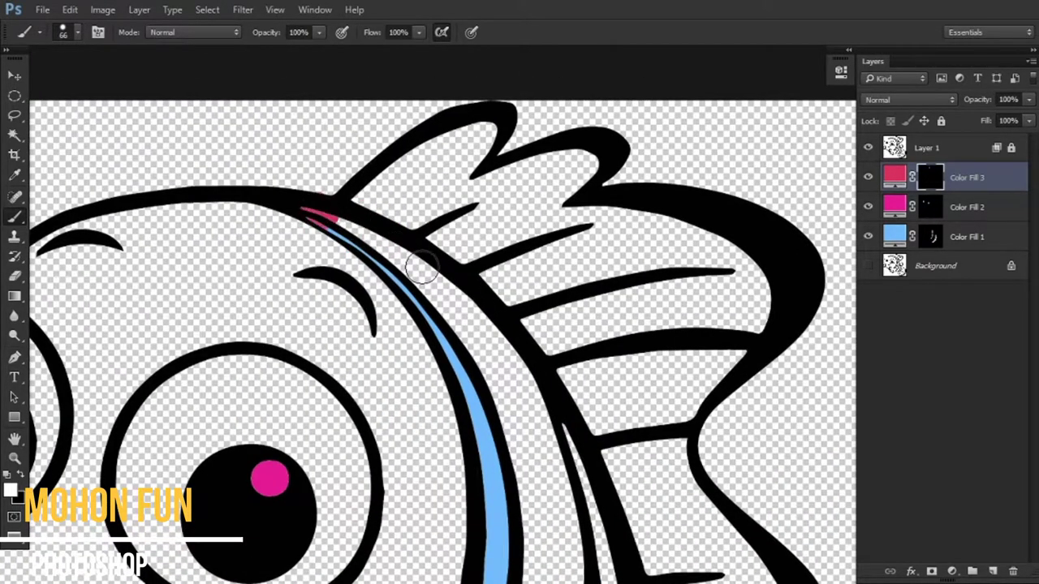
left_click(421, 268, "shift")
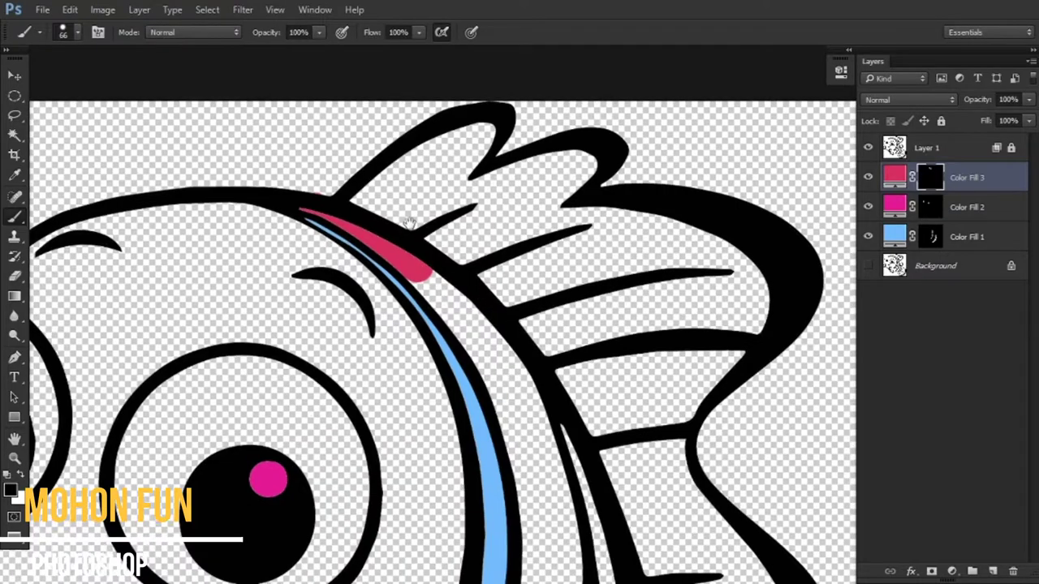
left_click_drag(457, 298, 331, 168)
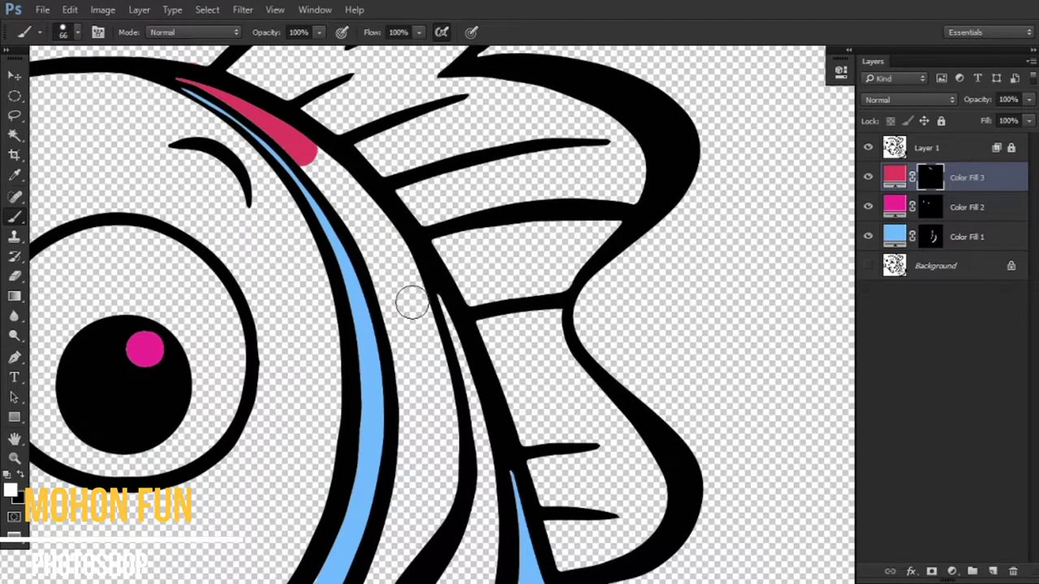
left_click(411, 304, "shift")
left_click_drag(407, 277, 399, 170)
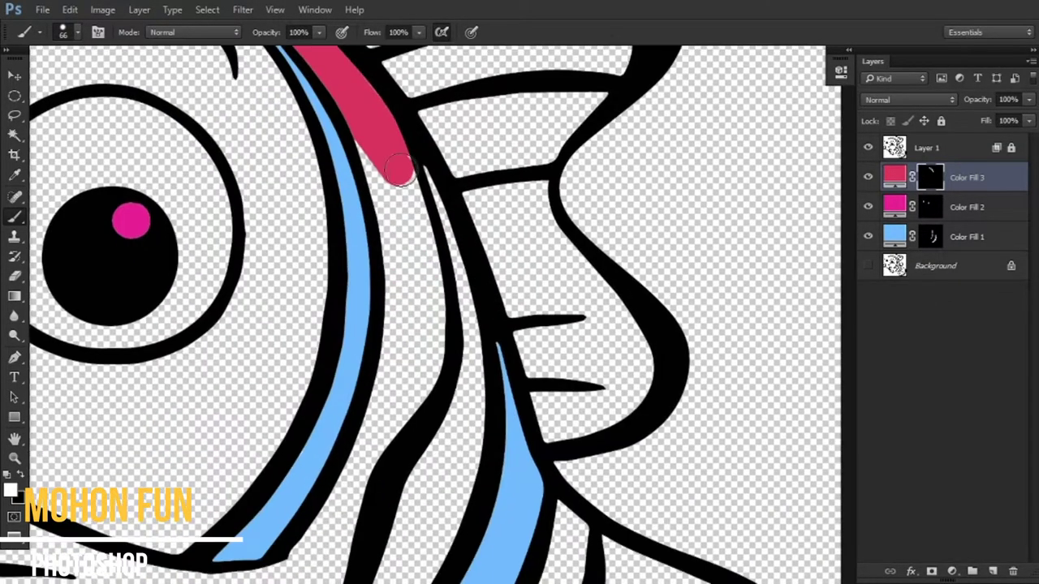
left_click(424, 376, "shift")
left_click(349, 484, "shift")
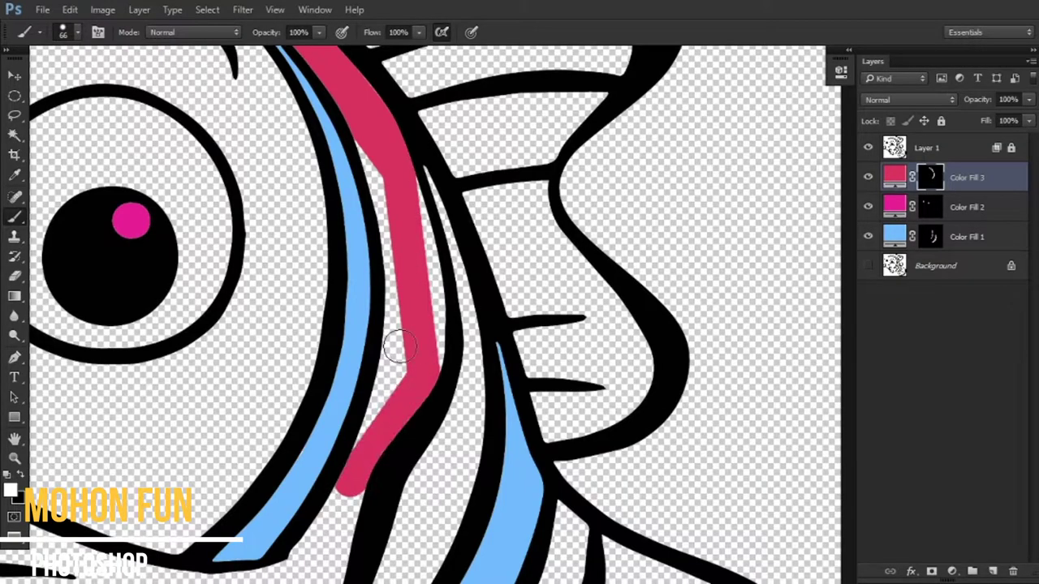
left_click(387, 188, "shift")
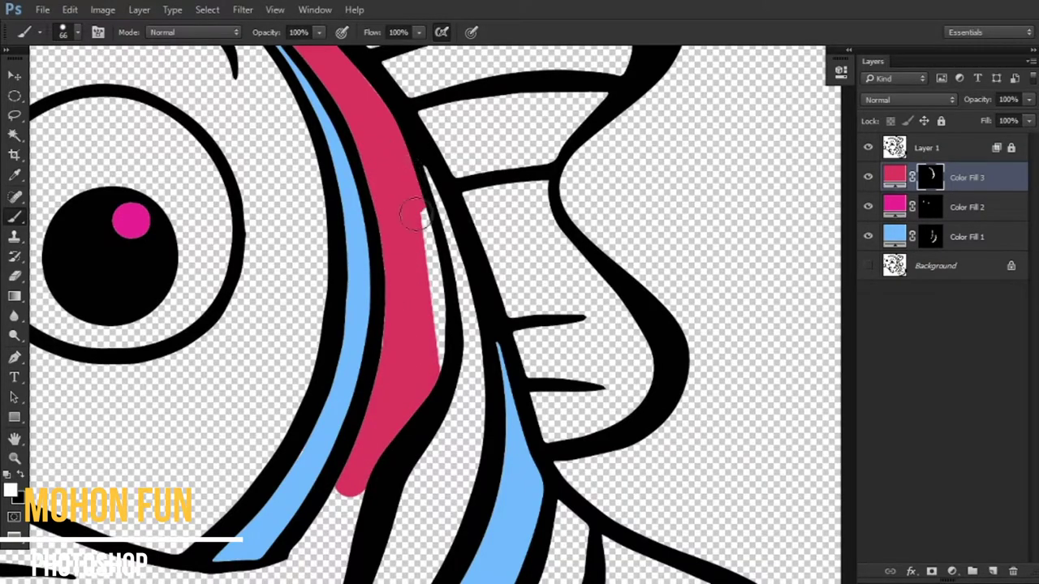
- Paint red strokes across the lower fin on the crimson fill's mask
left_click_drag(387, 357, 434, 215)
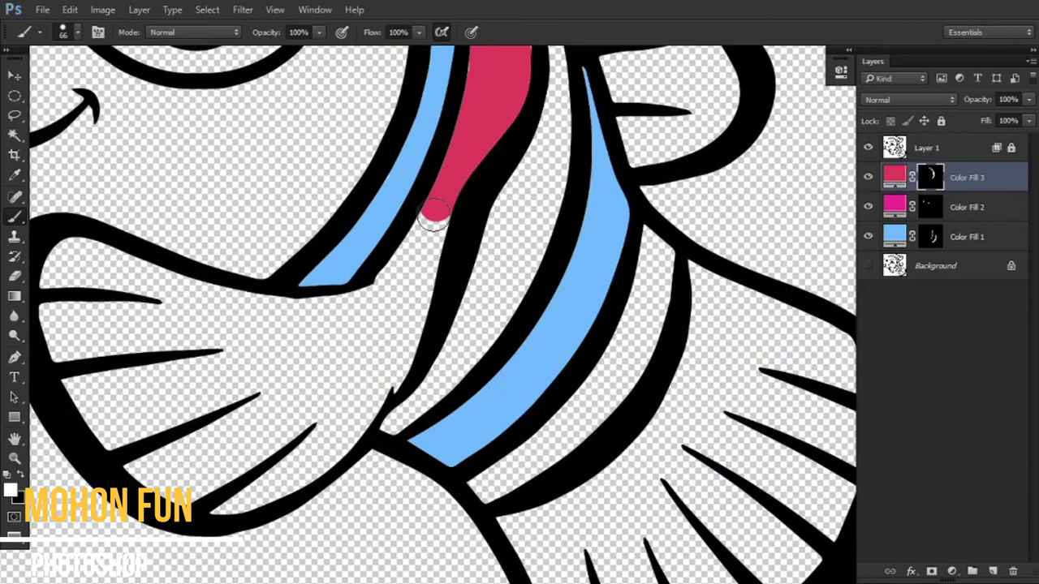
left_click(212, 390, "shift")
left_click(73, 248, "shift")
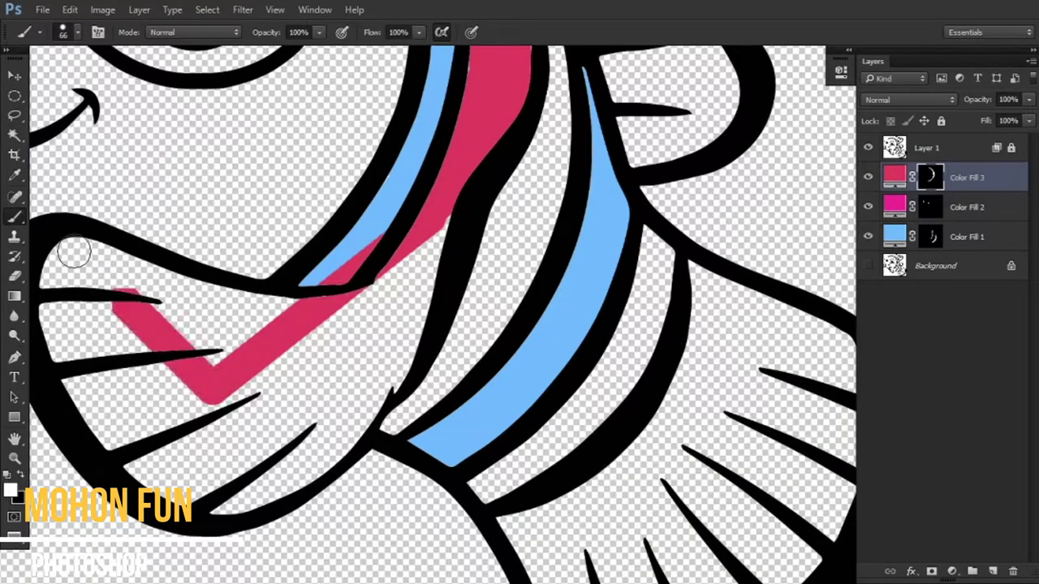
left_click(314, 473, "shift")
left_click(314, 311, "shift")
left_click(121, 264, "shift")
left_click_drag(154, 315, 248, 315)
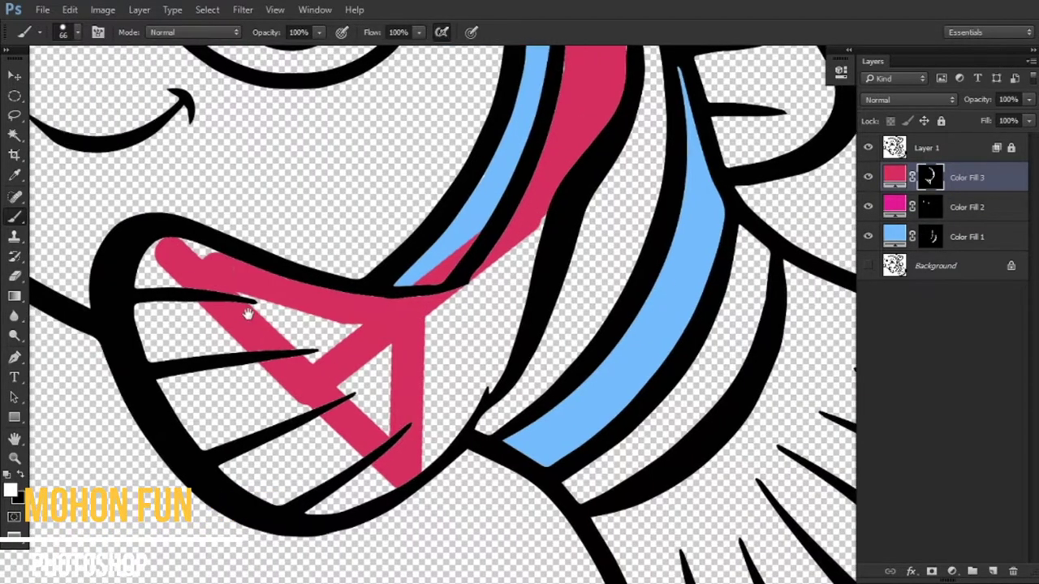
mouse_move(132, 321)
left_mouse_down()
mouse_move(320, 505)
mouse_move(483, 383)
mouse_move(519, 236)
mouse_move(406, 466)
left_mouse_up()
- Fill the remaining white gaps and diagonal stripe in the lower fin with red
left_click(141, 281, "shift")
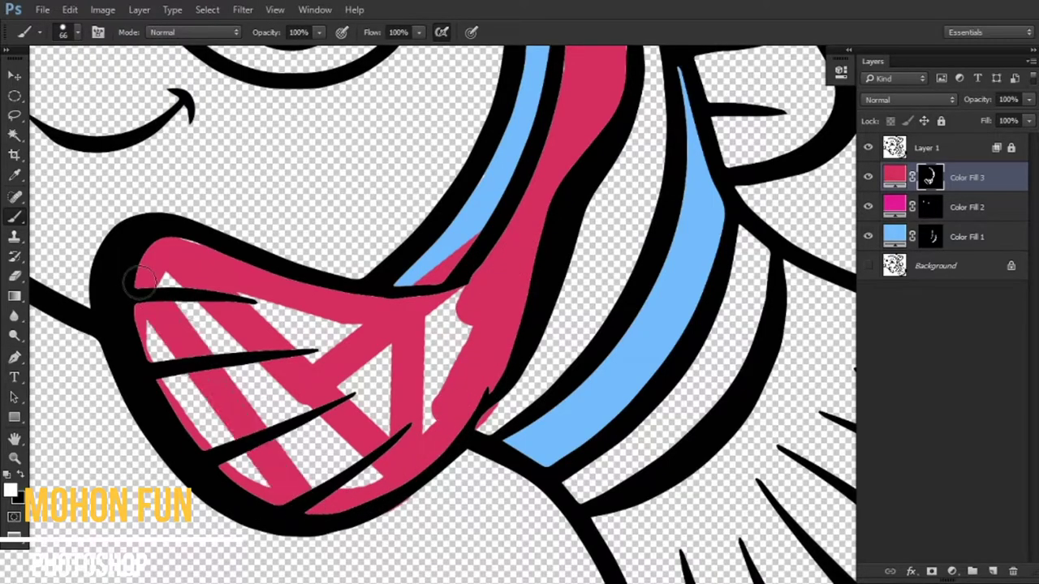
left_click_drag(219, 450, 258, 497)
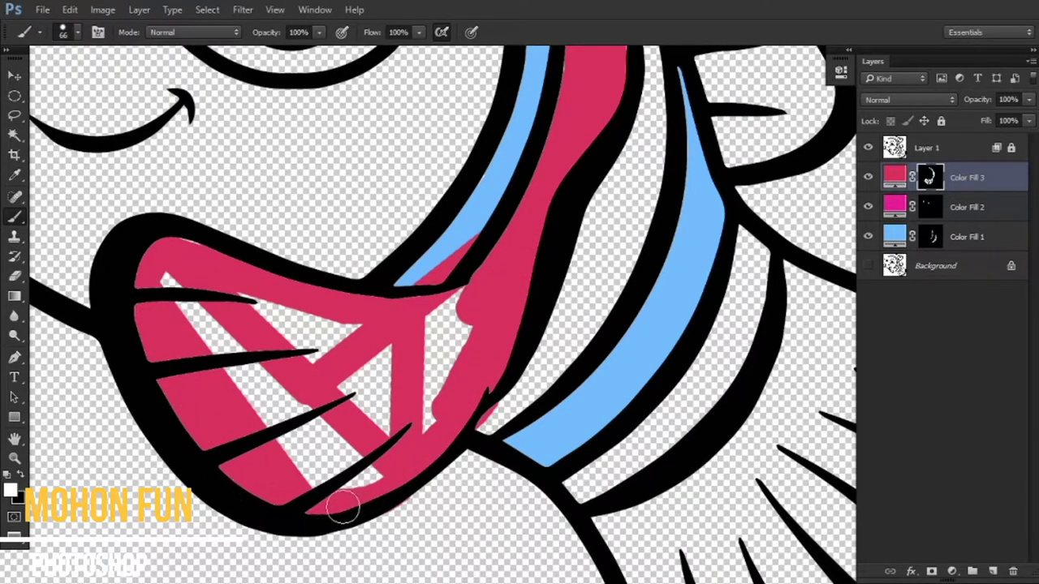
left_click(151, 253, "shift")
left_click(360, 496, "shift")
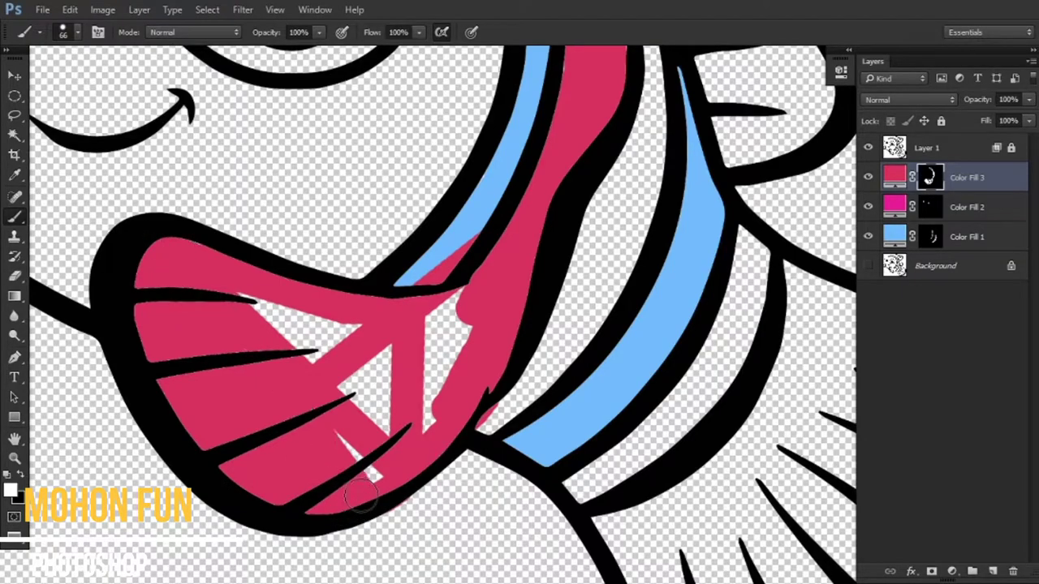
left_click_drag(280, 321, 415, 460)
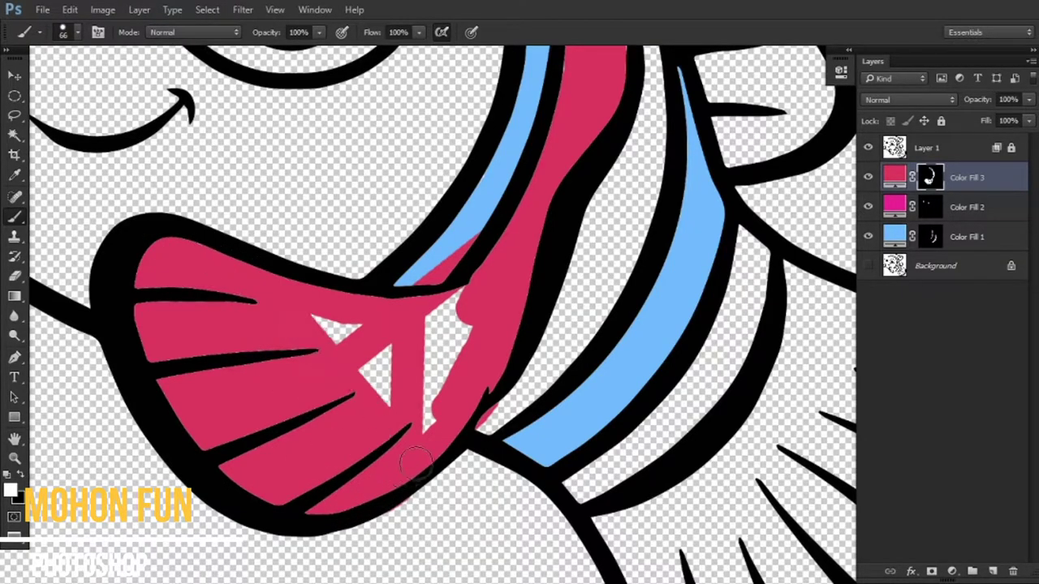
left_click(435, 311, "shift")
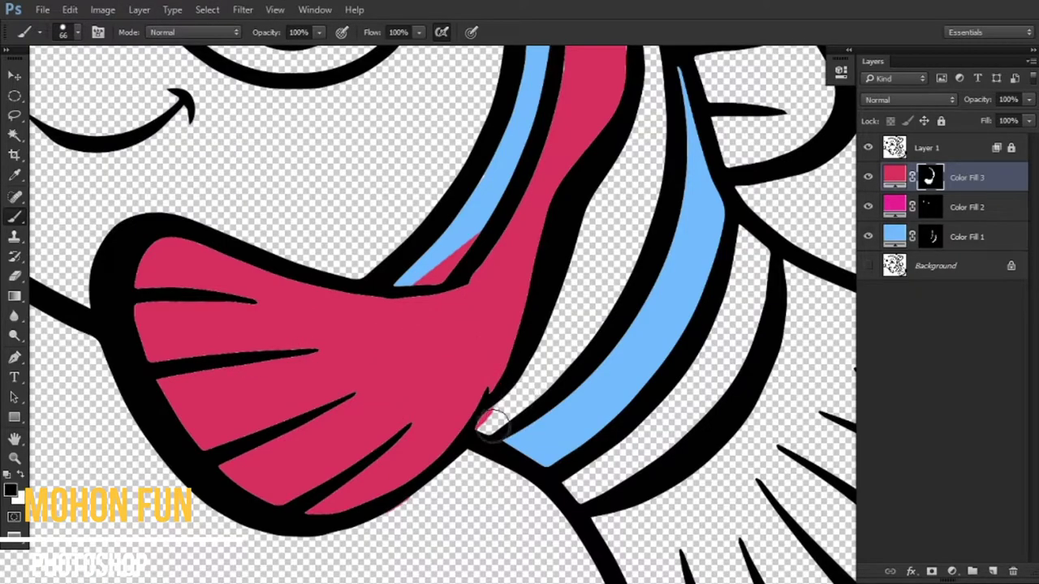
scroll(411, 274, "down", 3)
scroll(514, 308, "up", 2)
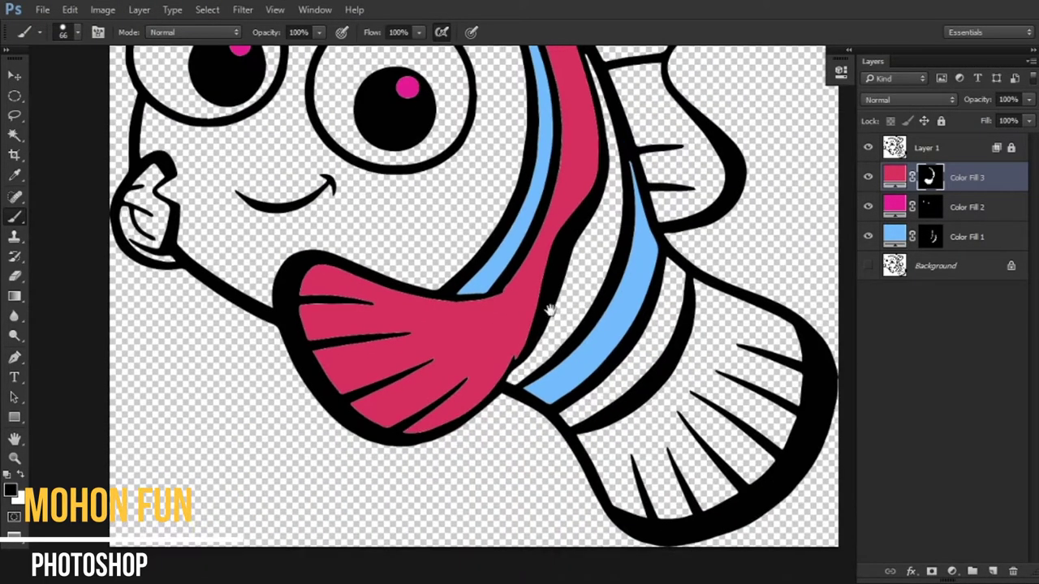
scroll(488, 395, "up", 2)
scroll(489, 395, "down", 2)
scroll(457, 294, "down", 2)
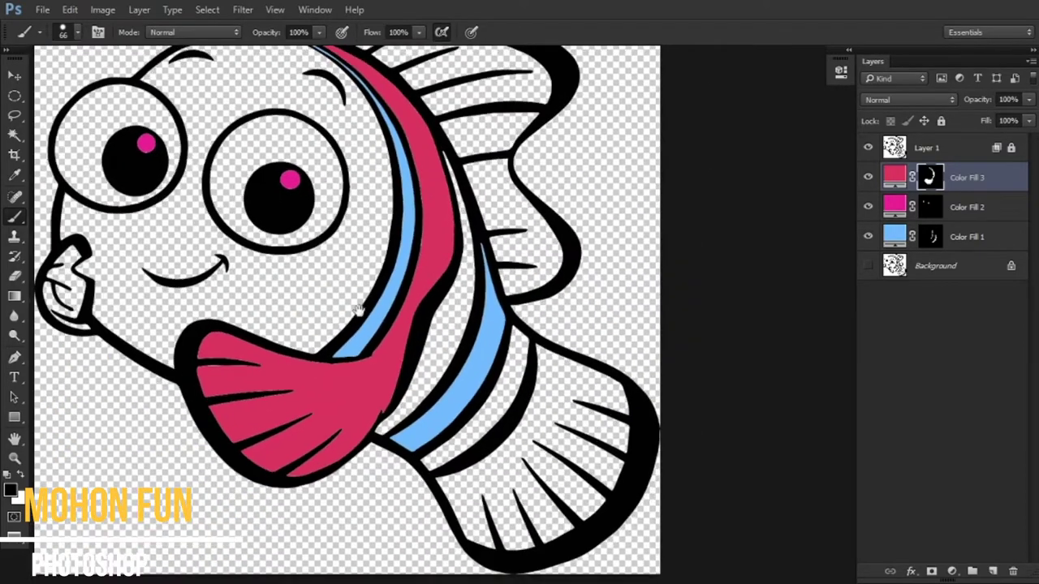
scroll(457, 294, "up", 3)
- Change Color Fill 2's eye highlight colour from pink to green
double_click(894, 207)
left_click(777, 253)
left_click(902, 127)
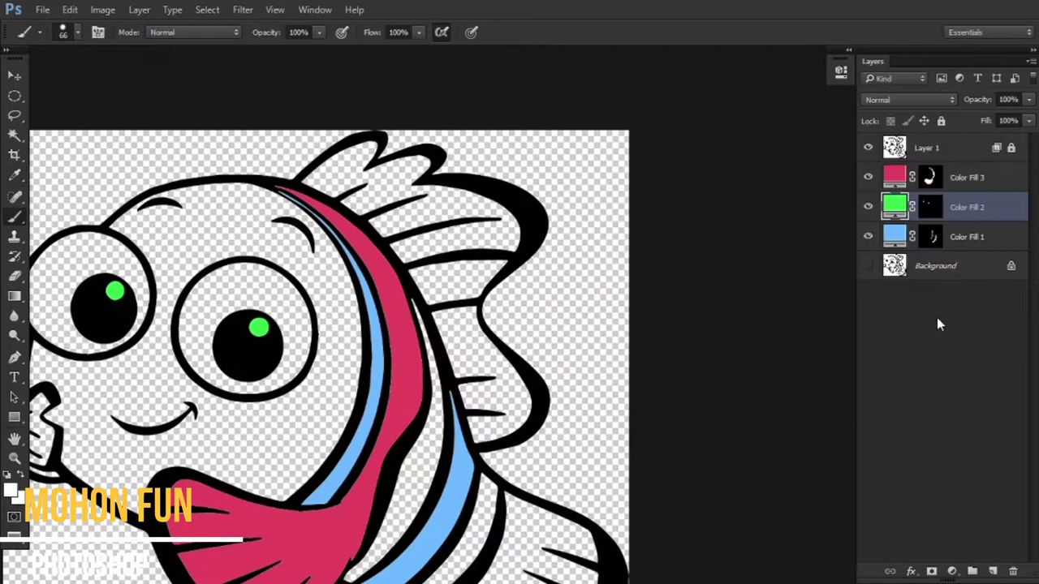
scroll(544, 357, "down", 1)
- Add an orange ffa443 Color Fill layer and invert its mask to hide it
left_click(952, 571)
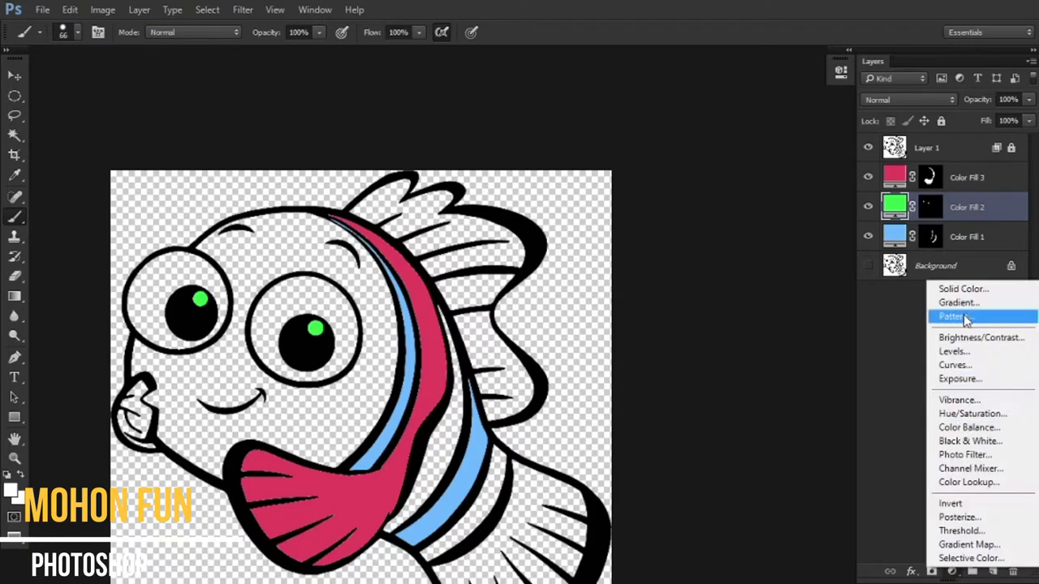
left_click(962, 284)
left_click(696, 170)
left_click_drag(695, 170, 697, 136)
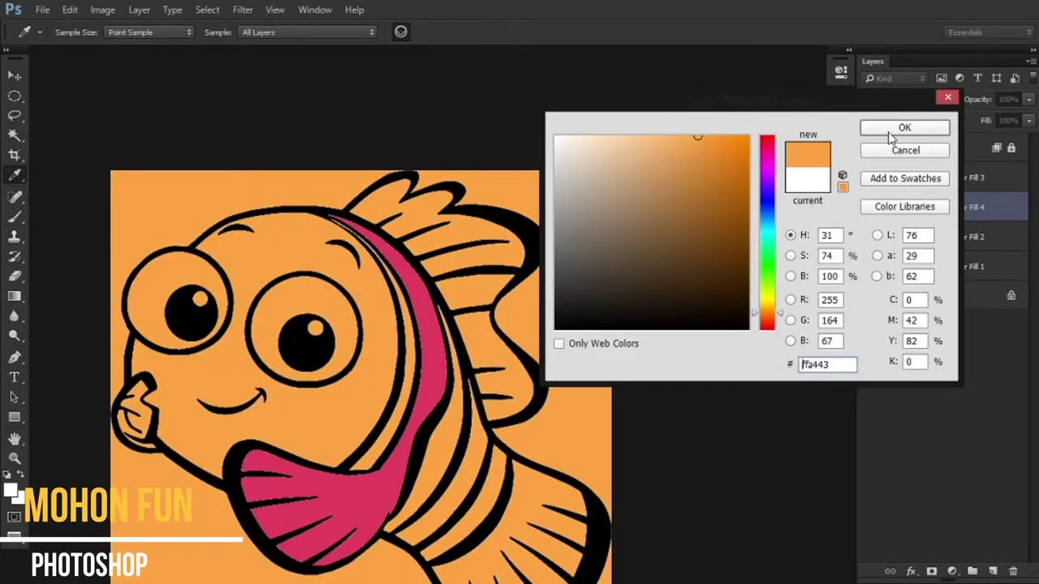
left_click(890, 133)
key("ctrl+i")
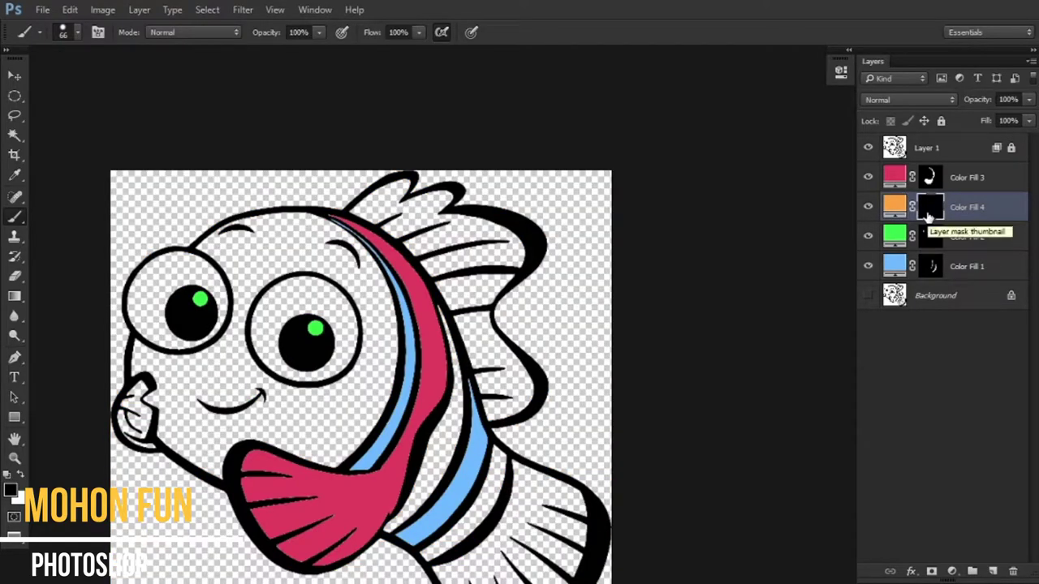
- Enlarge the brush to 169 px and paint orange down the top fin
scroll(430, 220, "up", 2)
left_click_drag(422, 214, 371, 225)
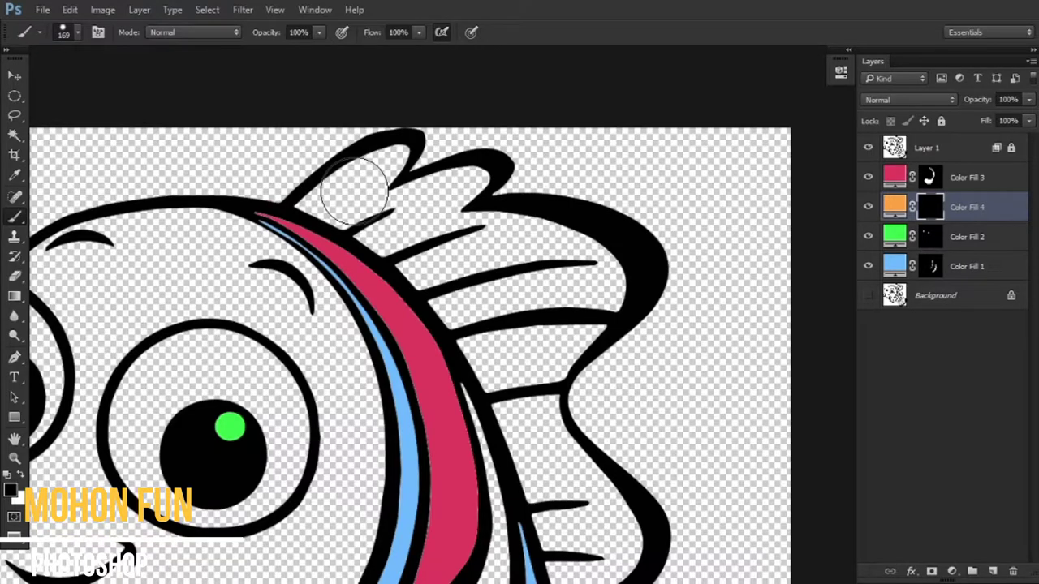
left_click(355, 193)
left_click(538, 353, "shift")
left_click_drag(538, 352, 501, 289)
left_click(546, 503, "shift")
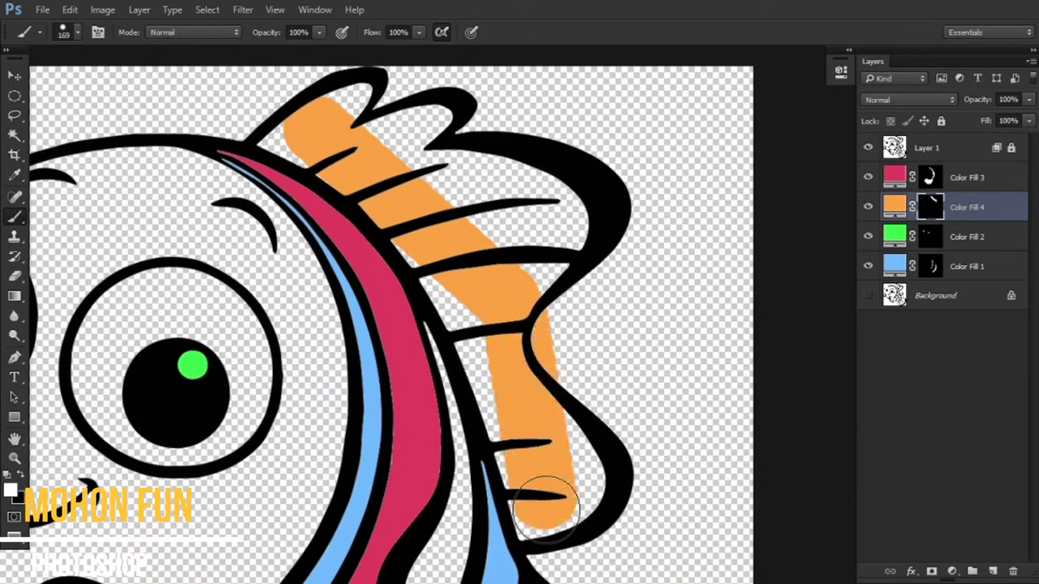
mouse_move(547, 502)
left_mouse_down()
mouse_move(557, 463)
mouse_move(514, 436)
mouse_move(476, 297)
mouse_move(446, 276)
left_mouse_up()
- Fill the remaining top fin gaps and tip with orange, then shrink the brush to 33 px
mouse_move(505, 313)
left_mouse_down()
mouse_move(487, 174)
mouse_move(556, 220)
mouse_move(568, 255)
left_mouse_up()
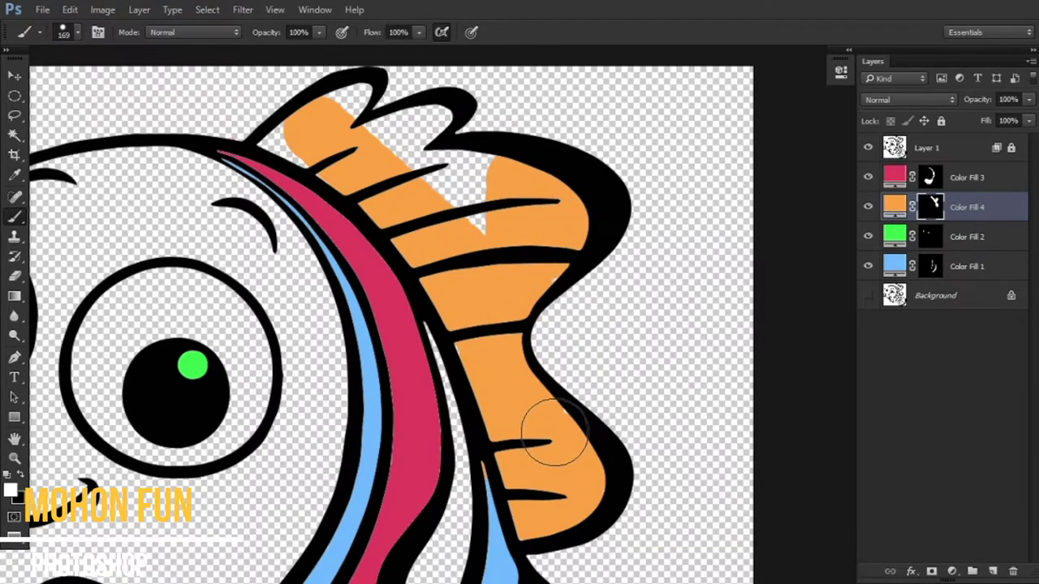
mouse_move(491, 240)
left_mouse_down()
mouse_move(441, 181)
mouse_move(421, 134)
left_mouse_up()
left_click_drag(341, 133, 309, 138)
left_click_drag(361, 162, 428, 261)
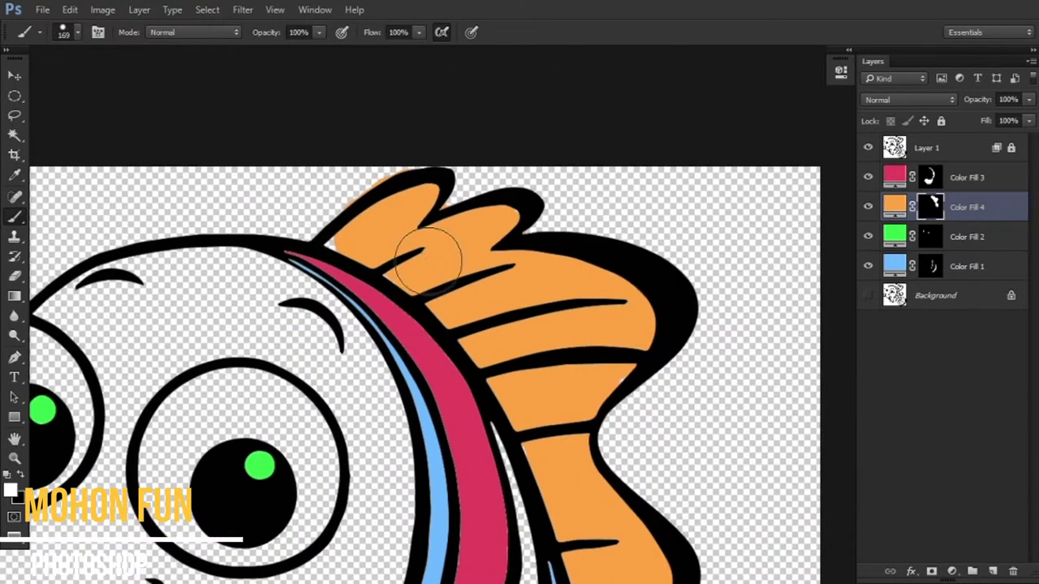
scroll(382, 224, "up", 1)
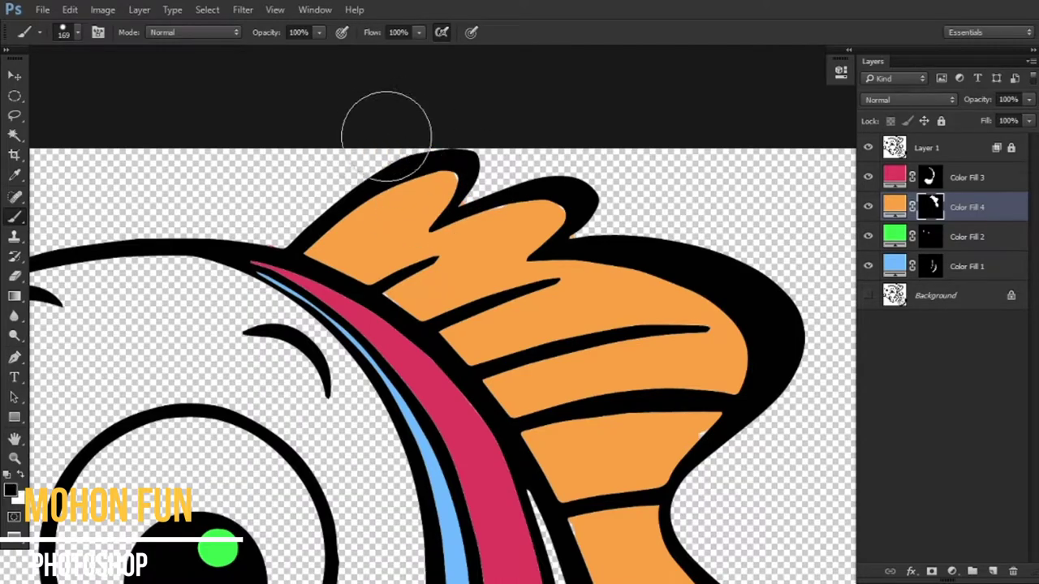
left_click_drag(469, 209, 432, 212)
key("x")
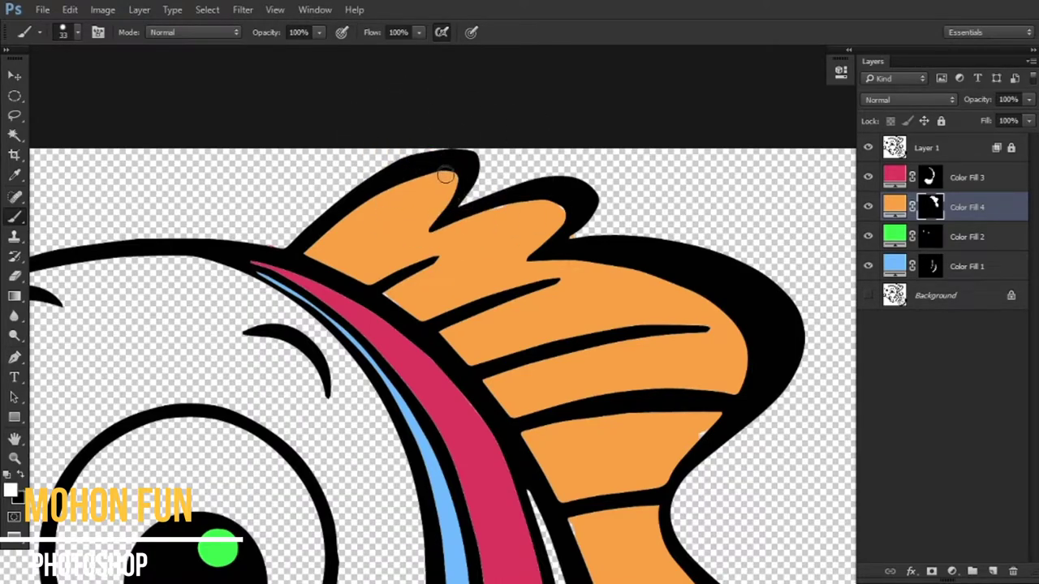
scroll(574, 237, "down", 2)
- Add a bright yellow Solid Color fill layer and invert its mask to hide it
scroll(543, 299, "down", 2)
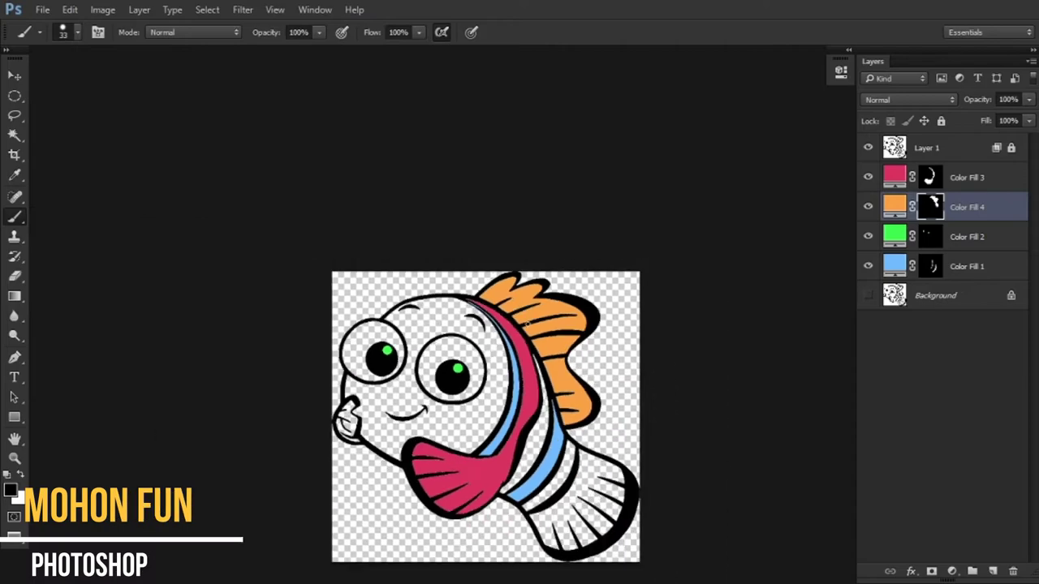
left_click(952, 571)
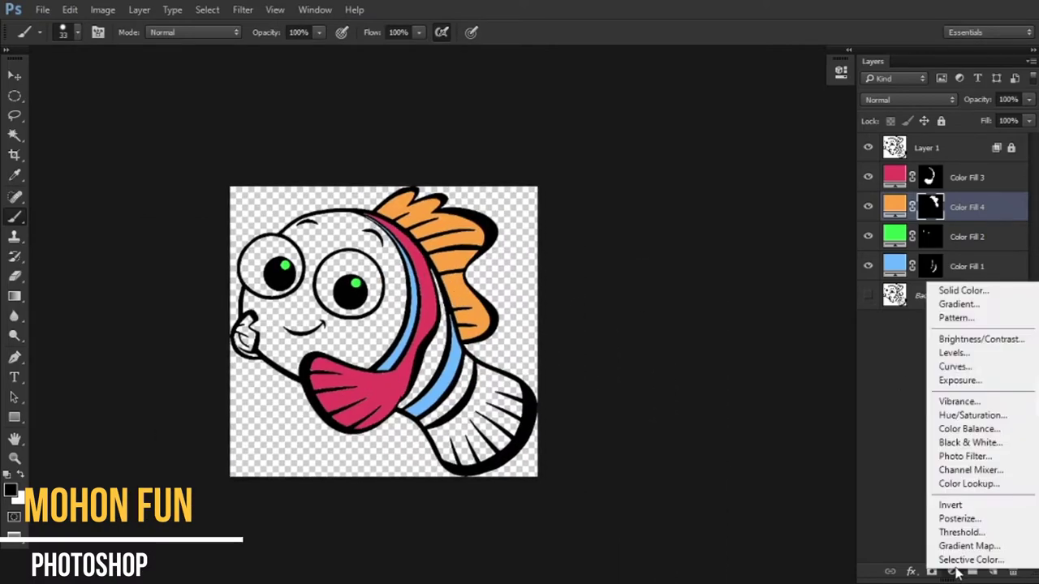
left_click(940, 292)
left_click(765, 295)
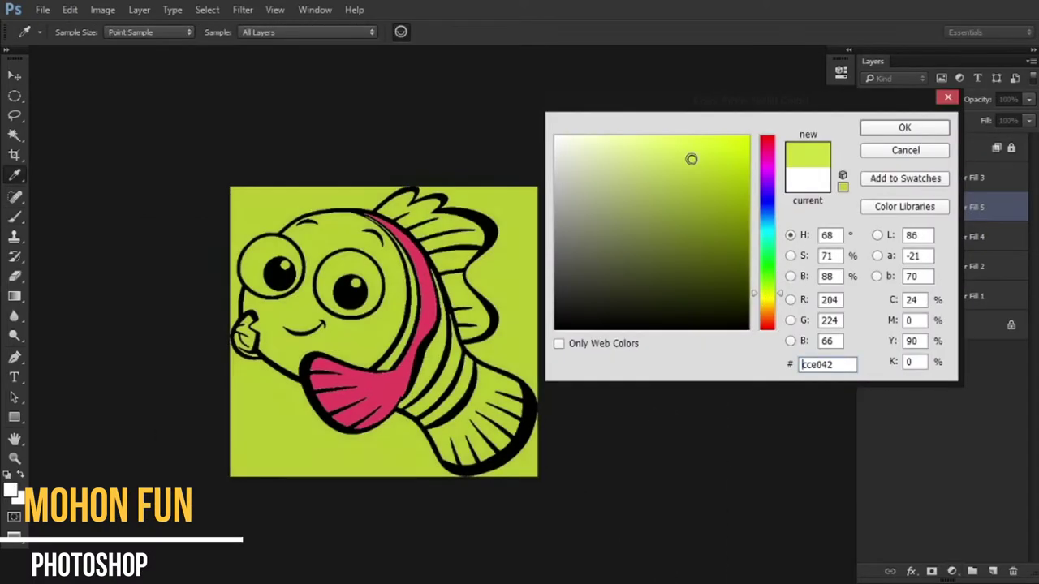
left_click_drag(691, 158, 719, 135)
left_click(905, 127)
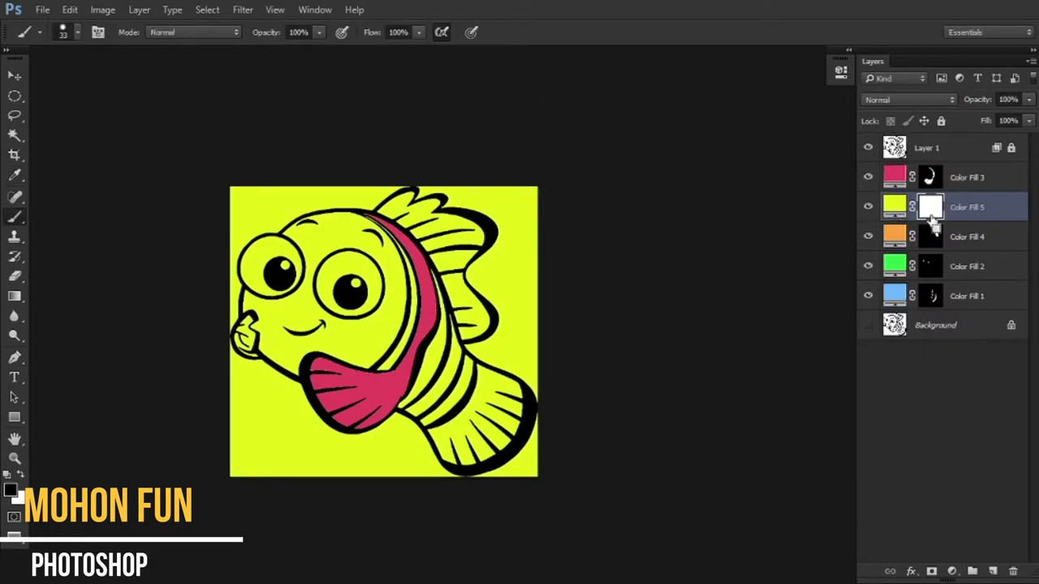
key("ctrl+i")
- Enlarge the brush and paint white on the mask to reveal yellow over the tail fin
scroll(325, 284, "up", 3)
scroll(473, 291, "up", 3)
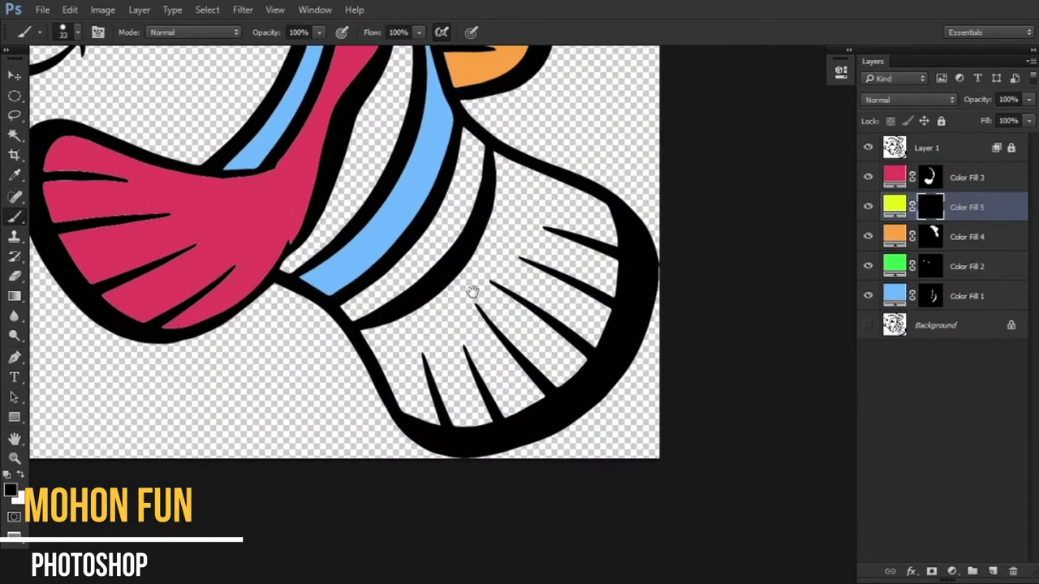
right_click(471, 297, "alt")
key("x")
left_click(392, 410)
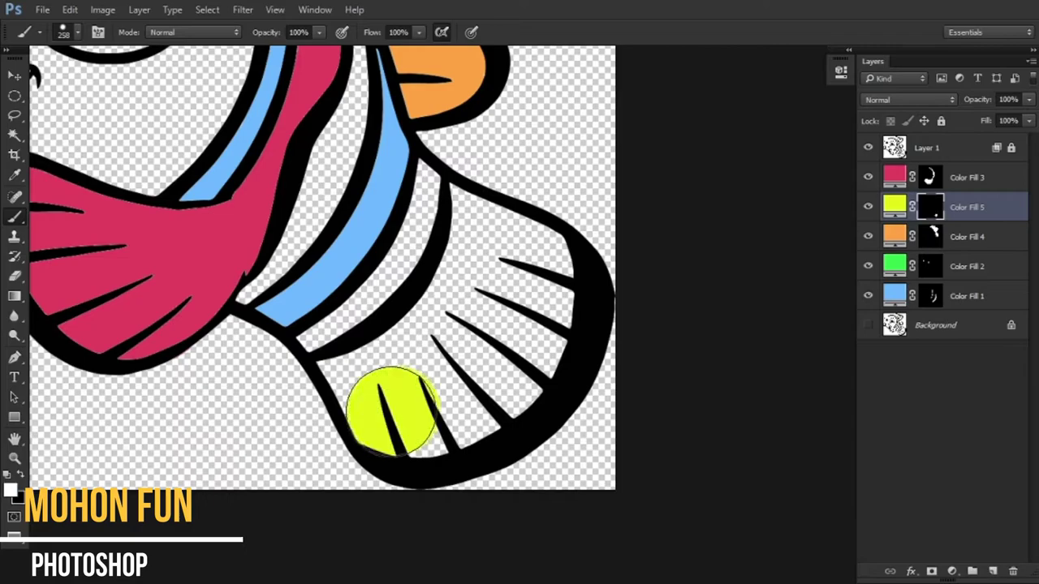
mouse_move(392, 410)
left_mouse_down()
mouse_move(406, 417)
mouse_move(515, 347)
mouse_move(533, 314)
mouse_move(445, 426)
left_mouse_up()
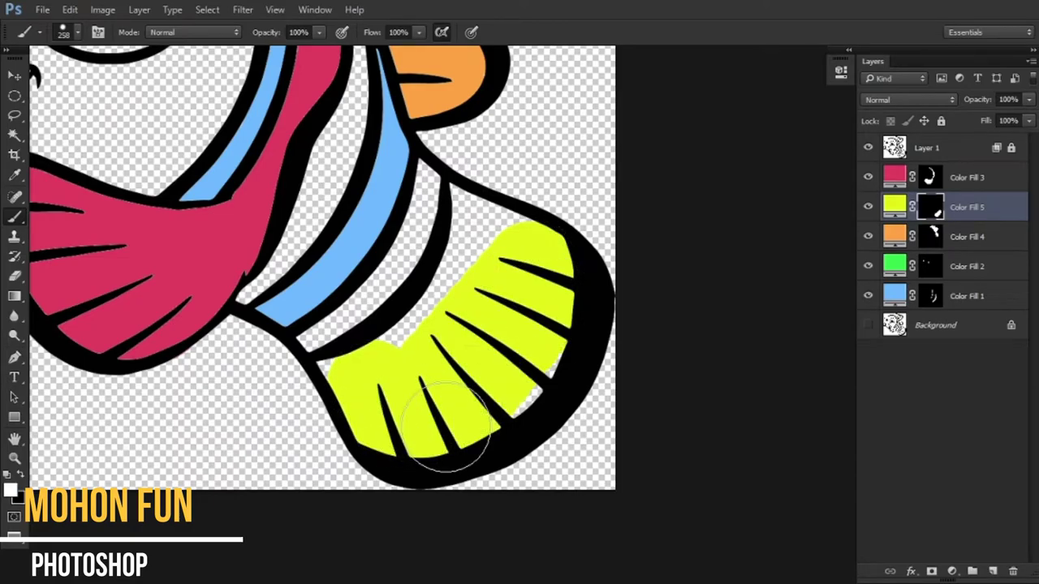
mouse_move(532, 378)
left_mouse_down()
mouse_move(511, 232)
mouse_move(394, 360)
mouse_move(349, 382)
left_mouse_up()
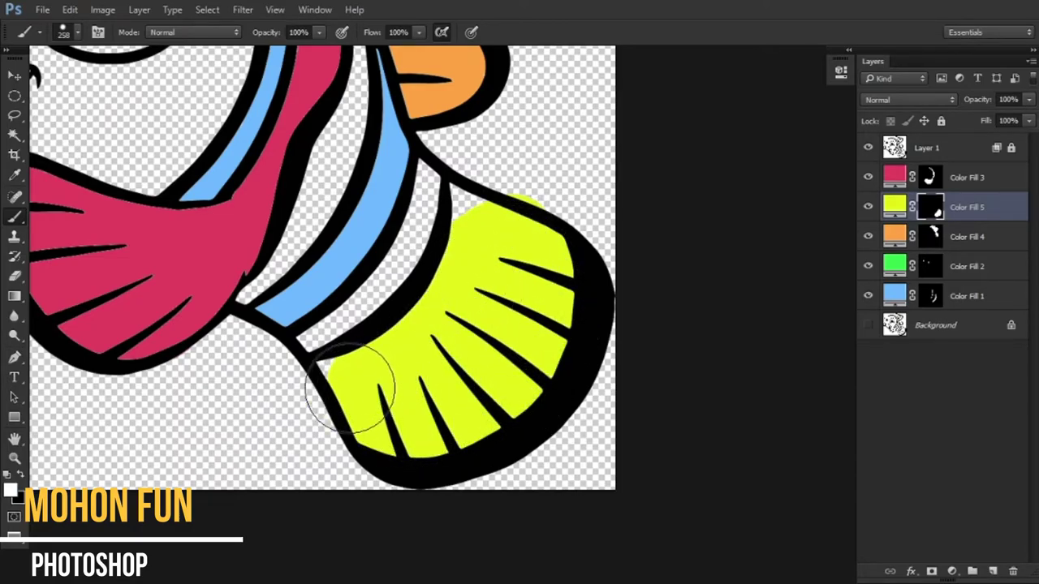
- Hide yellow spill left of the tail and touch up yellow along the tail top
key("x")
left_click_drag(287, 422, 320, 402)
key("x")
mouse_move(499, 232)
left_mouse_down()
mouse_move(494, 220)
mouse_move(522, 268)
mouse_move(513, 150)
left_mouse_up()
key("x")
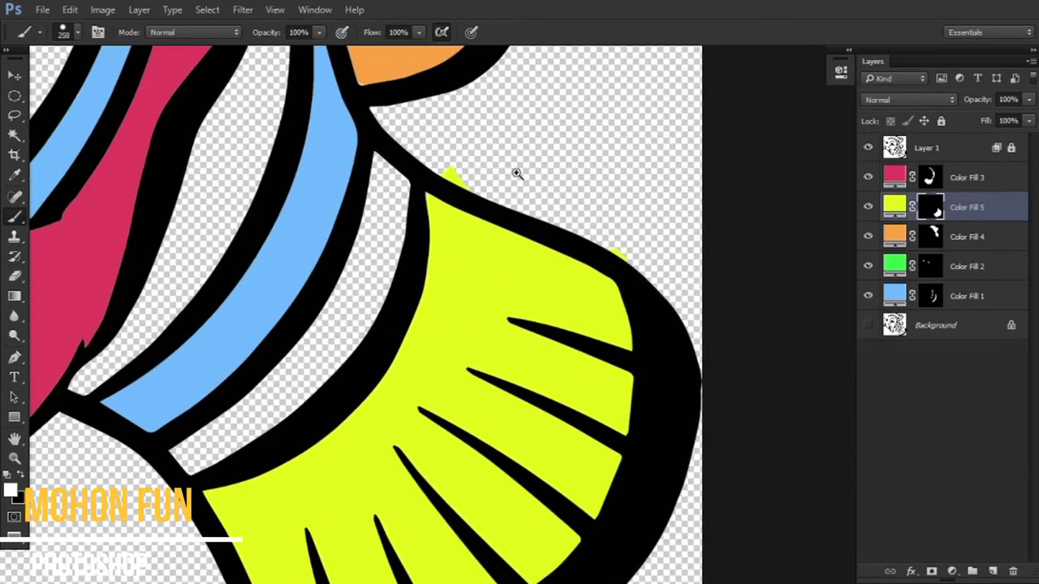
- Shrink the brush to 128 px and erase the yellow spill above the tail
key("bracketleft")
key("bracketleft")
scroll(515, 170, "up", 2)
key("x")
mouse_move(477, 182)
left_mouse_down()
mouse_move(487, 163)
mouse_move(471, 162)
left_mouse_up()
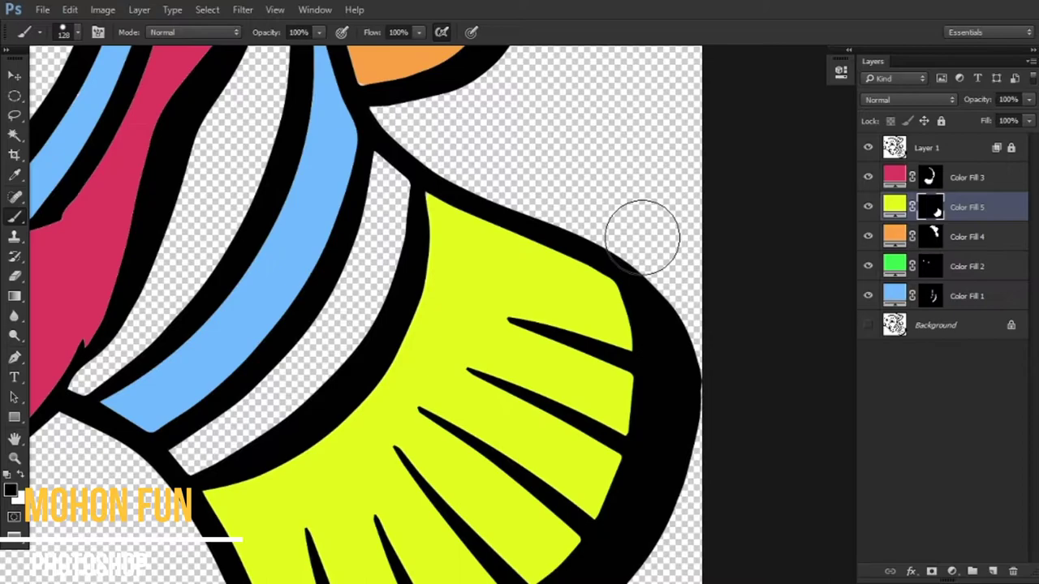
scroll(642, 236, "down", 1)
scroll(515, 271, "down", 1)
scroll(371, 197, "down", 1)
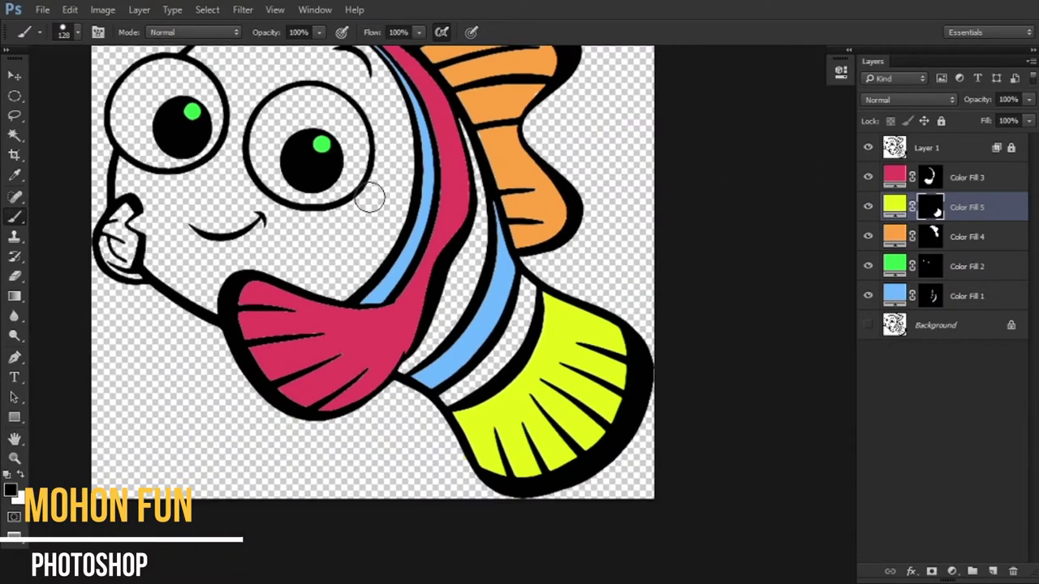
left_click(953, 572)
left_click(933, 299)
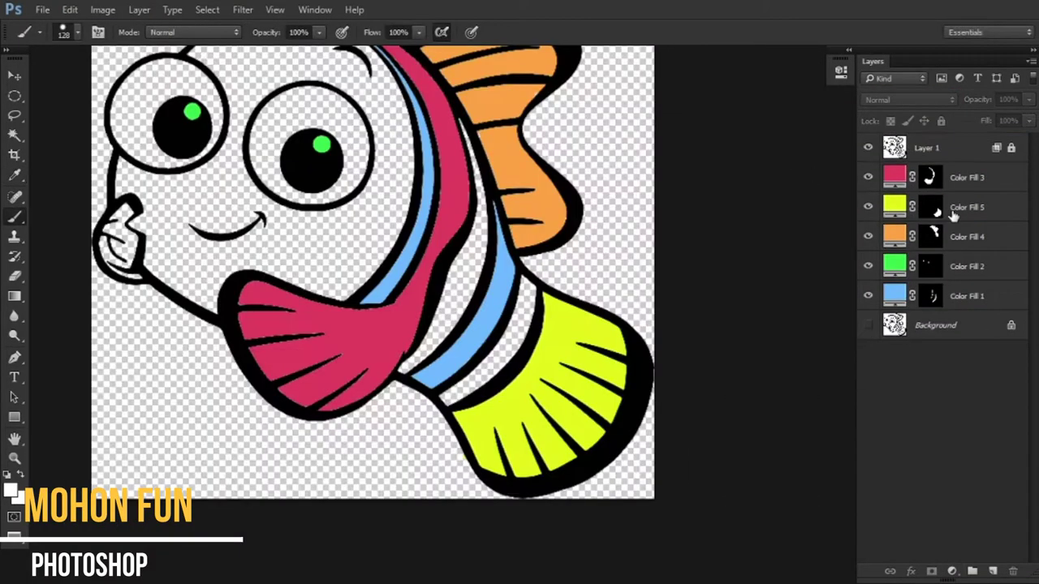
- Set the new fill colour to magenta and invert its mask to hide it
left_click(479, 207)
left_click(642, 222)
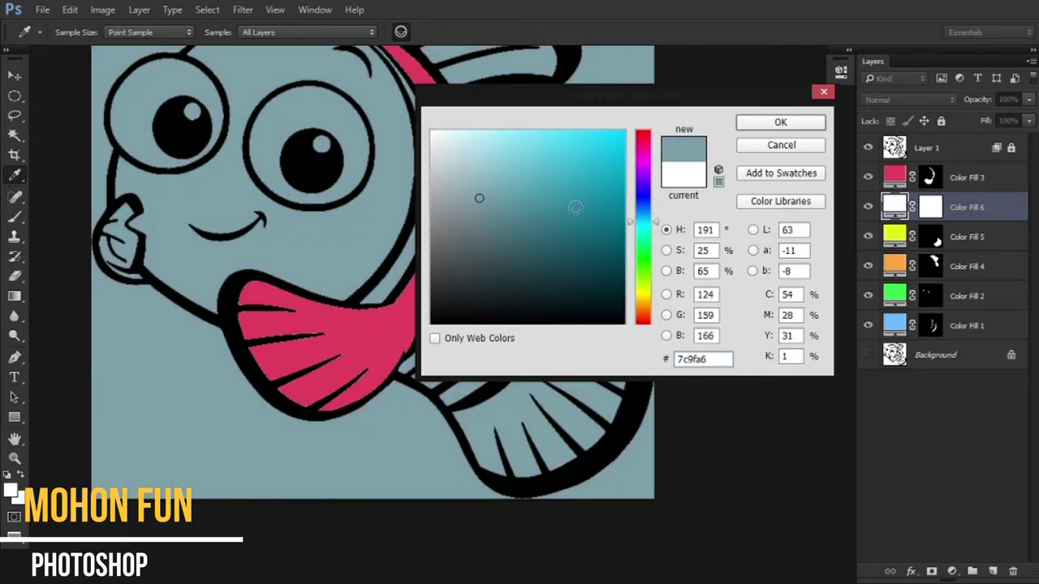
left_click_drag(573, 203, 559, 121)
mouse_move(642, 223)
left_mouse_down()
mouse_move(642, 290)
mouse_move(642, 166)
left_mouse_up()
left_click(780, 121)
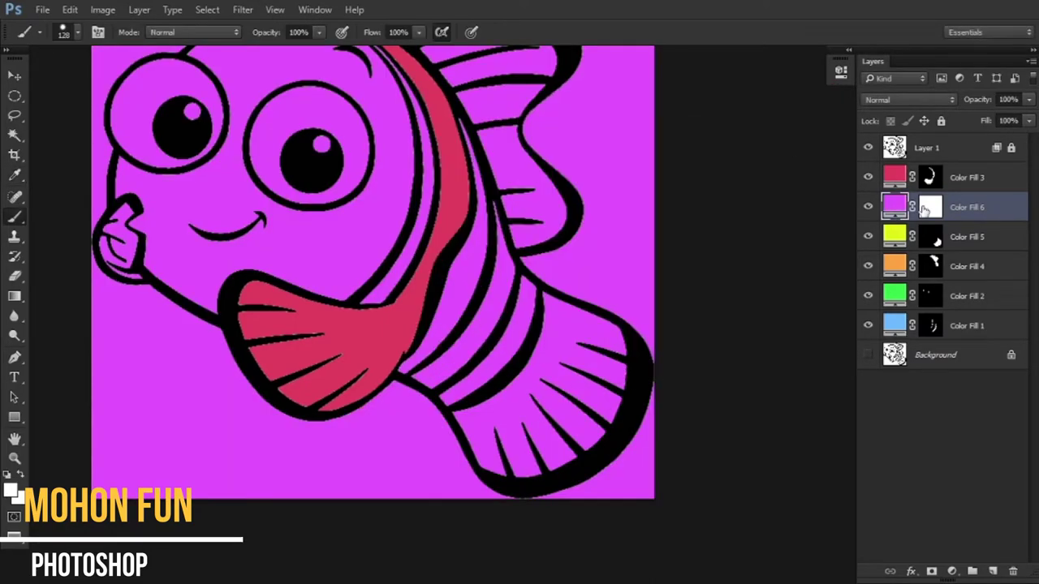
key("ctrl+i")
- Paint magenta into the whites of both the right and left eyes
scroll(395, 122, "up", 1)
scroll(398, 158, "up", 2)
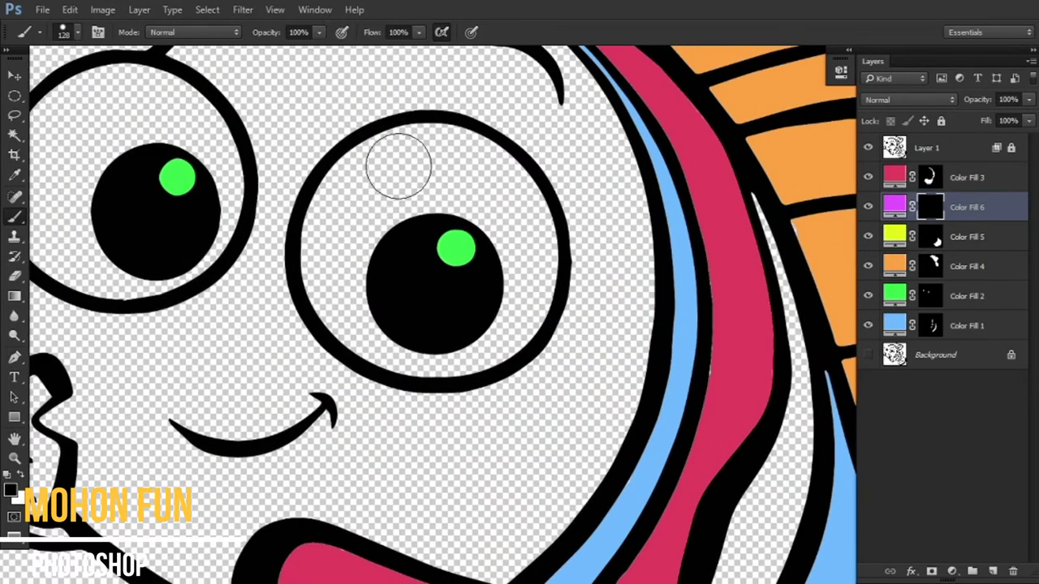
left_click(400, 156)
mouse_move(400, 156)
left_mouse_down()
mouse_move(336, 209)
mouse_move(344, 301)
mouse_move(441, 343)
mouse_move(529, 300)
mouse_move(525, 197)
mouse_move(431, 158)
mouse_move(376, 239)
mouse_move(524, 252)
left_mouse_up()
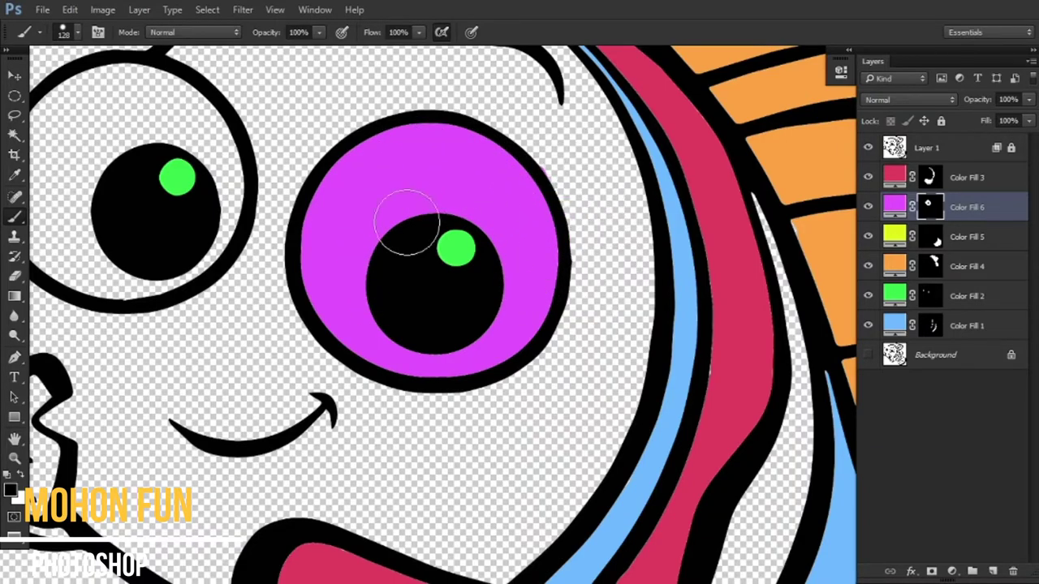
left_click_drag(406, 220, 584, 253)
mouse_move(302, 126)
left_mouse_down()
mouse_move(207, 232)
mouse_move(278, 117)
mouse_move(243, 151)
mouse_move(213, 260)
mouse_move(323, 306)
mouse_move(371, 267)
mouse_move(405, 175)
mouse_move(283, 121)
mouse_move(341, 156)
mouse_move(371, 151)
left_mouse_up()
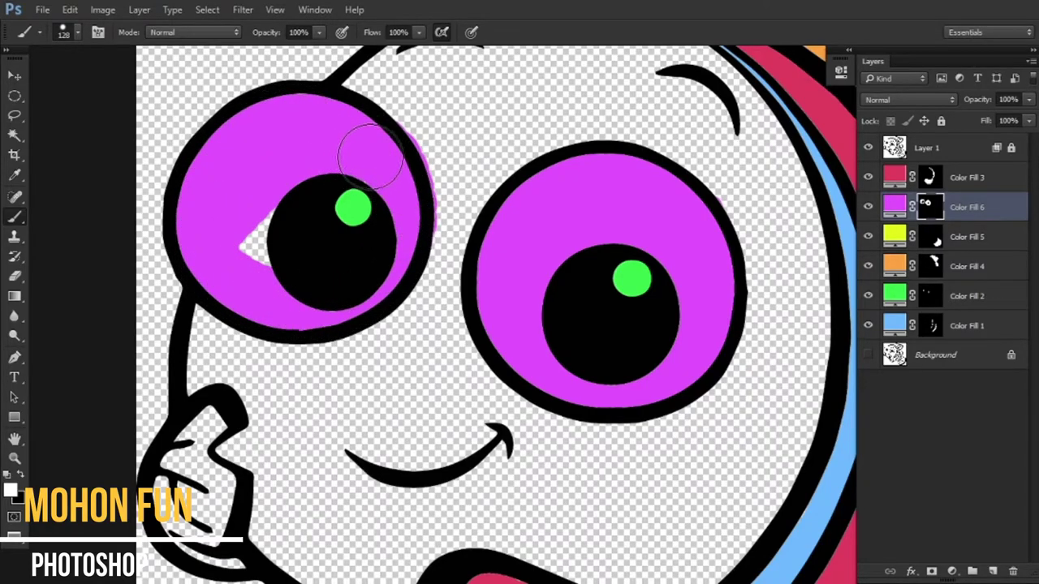
left_click_drag(244, 235, 274, 267)
- Clean up the right eye's edge and fit the whole fish in the window
key("x")
left_click_drag(487, 209, 461, 247)
key("x")
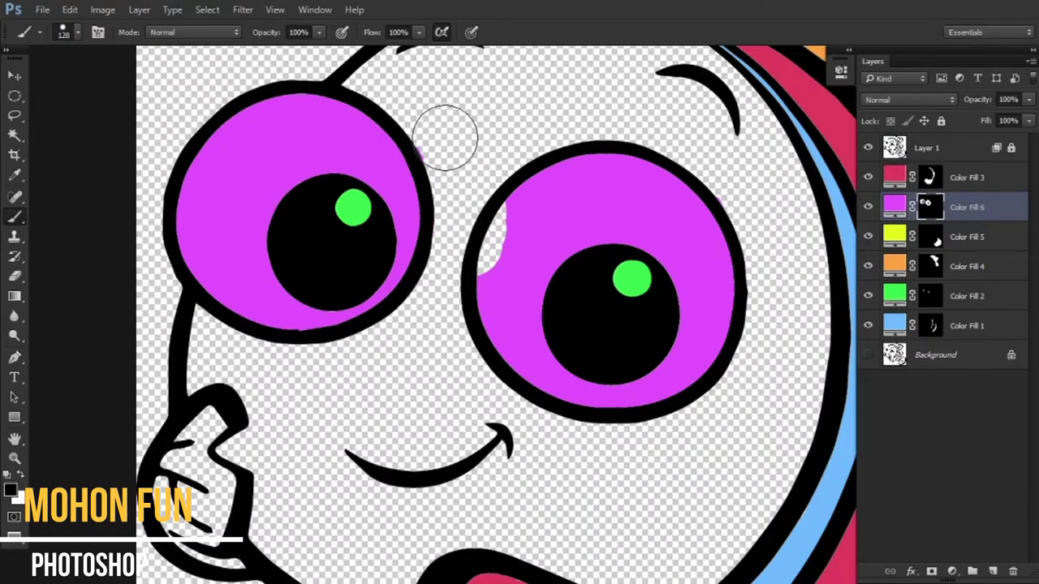
left_click_drag(483, 207, 511, 239)
key("ctrl+0")
scroll(490, 276, "up", 2)
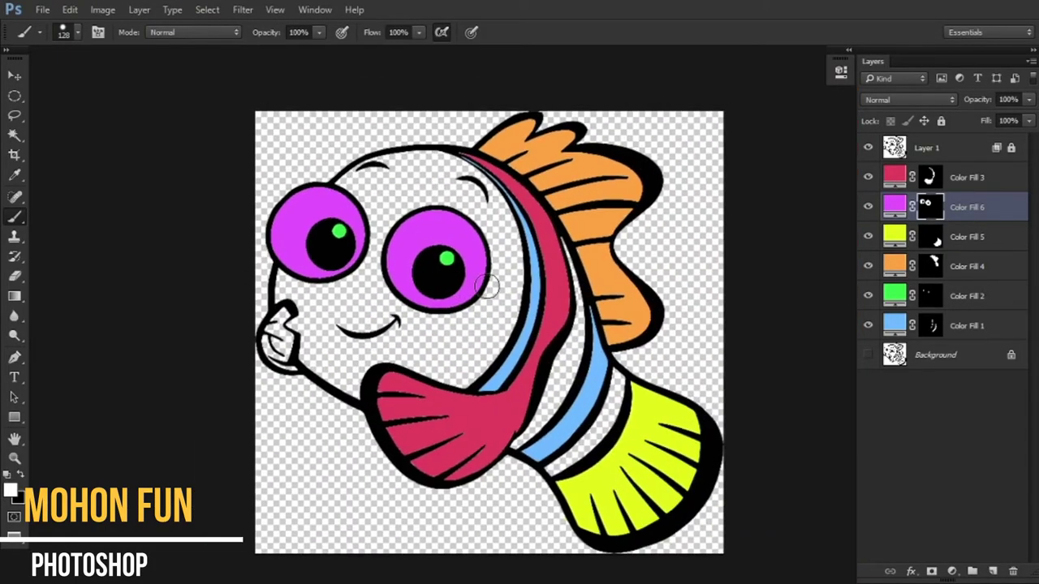
- Add a hot pink (#f04489) Solid Color fill layer with an inverted, hiding mask
left_click(953, 572)
left_click(950, 280)
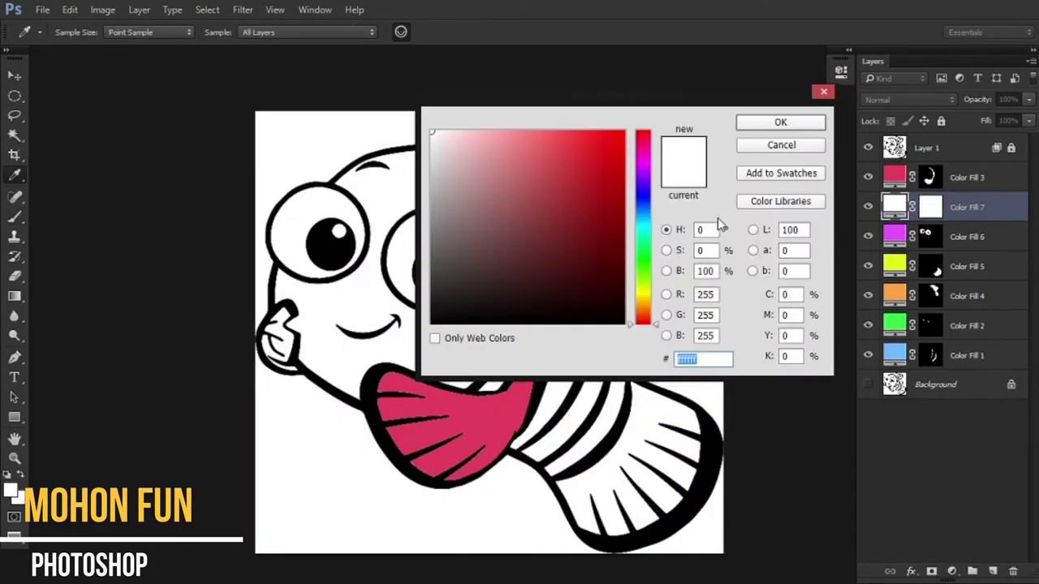
left_click(570, 142)
mouse_move(569, 95)
left_mouse_down()
mouse_move(723, 63)
mouse_move(819, 60)
left_mouse_up()
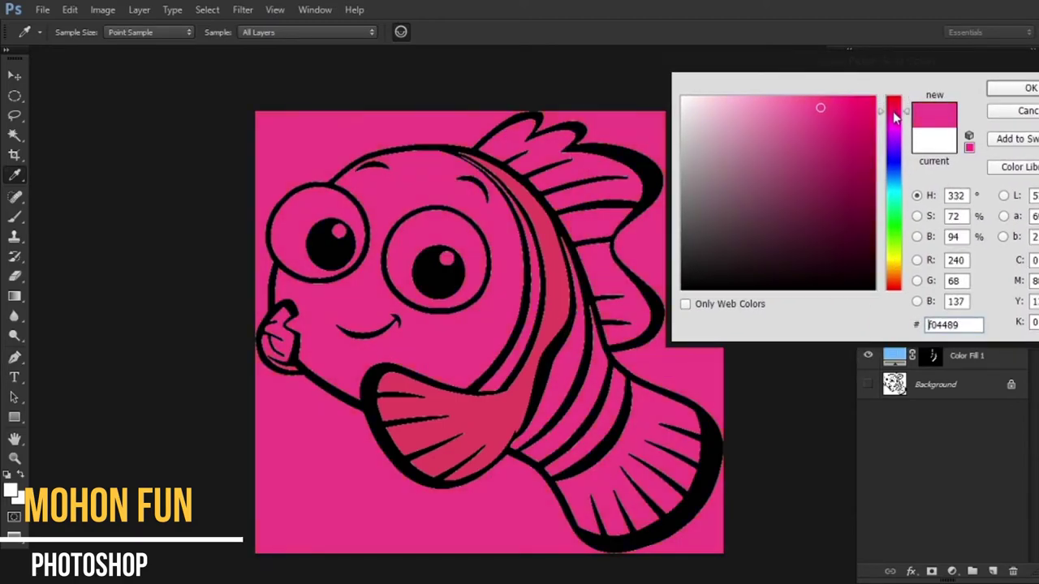
left_click(1025, 88)
key("ctrl+i")
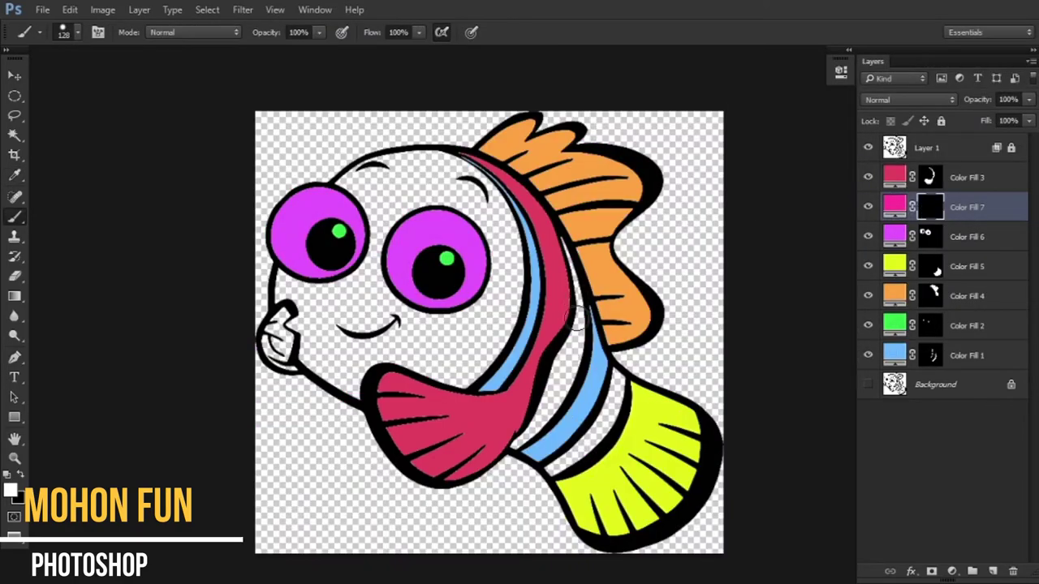
scroll(511, 271, "up", 5)
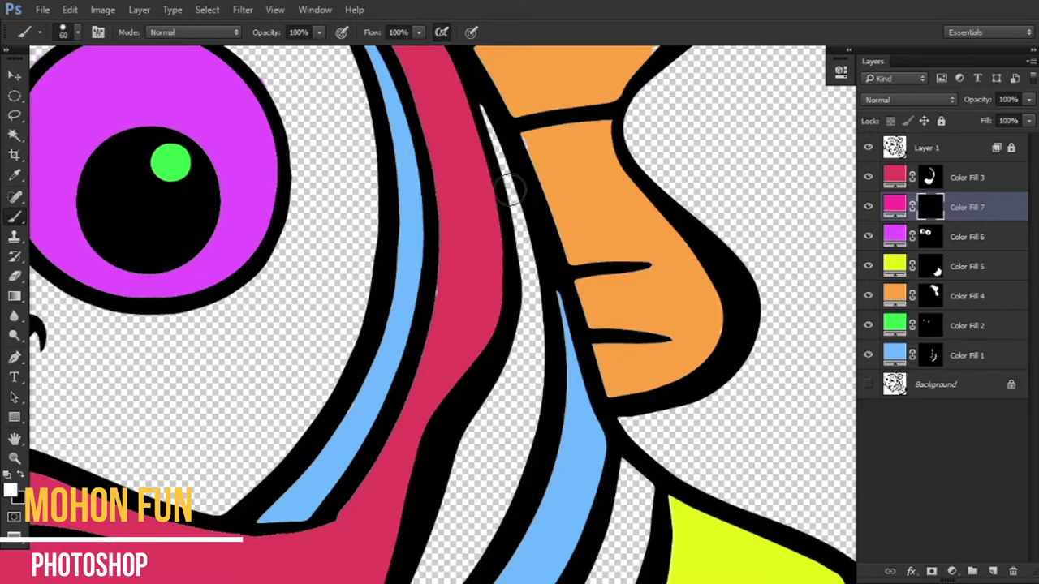
- Brush pink along the full length of the white stripe beside the red band
left_click_drag(492, 131, 487, 113)
left_click_drag(511, 197, 527, 272)
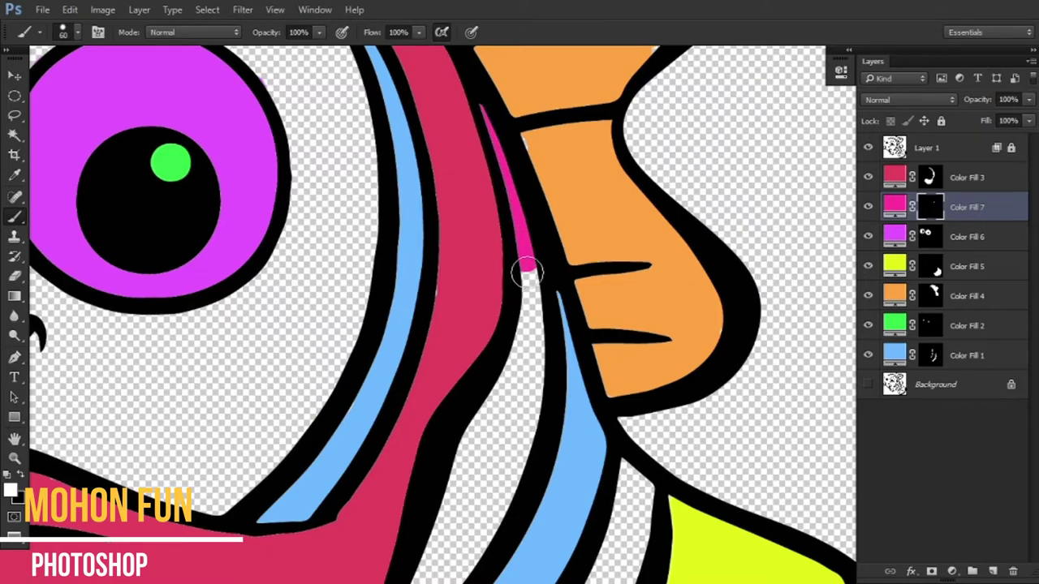
left_click_drag(510, 363, 550, 176)
mouse_move(564, 122)
left_mouse_down()
mouse_move(441, 441)
mouse_move(395, 486)
left_mouse_up()
left_click_drag(458, 441, 487, 398)
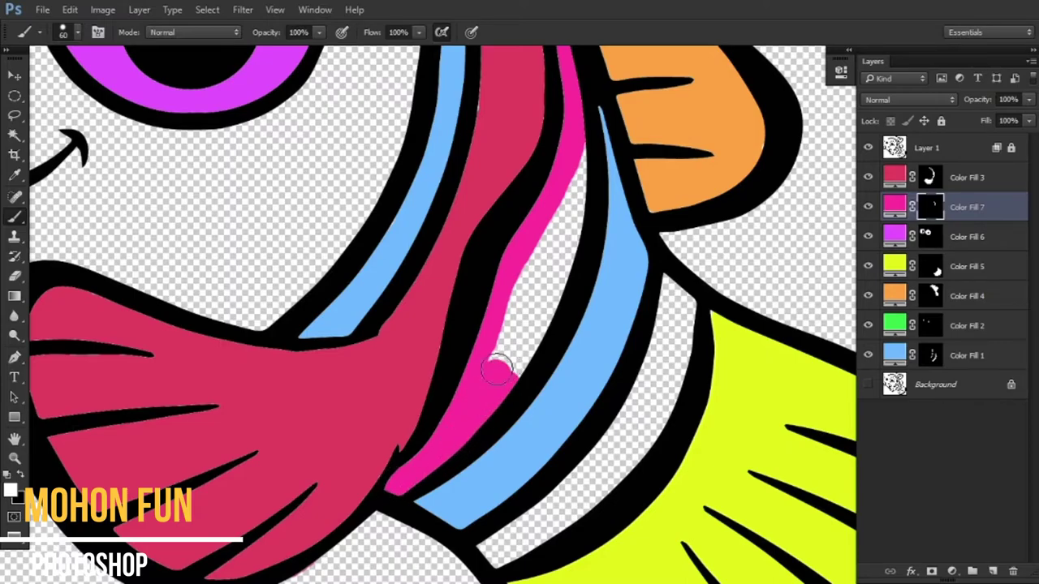
mouse_move(520, 350)
left_mouse_down()
mouse_move(518, 321)
mouse_move(572, 146)
left_mouse_up()
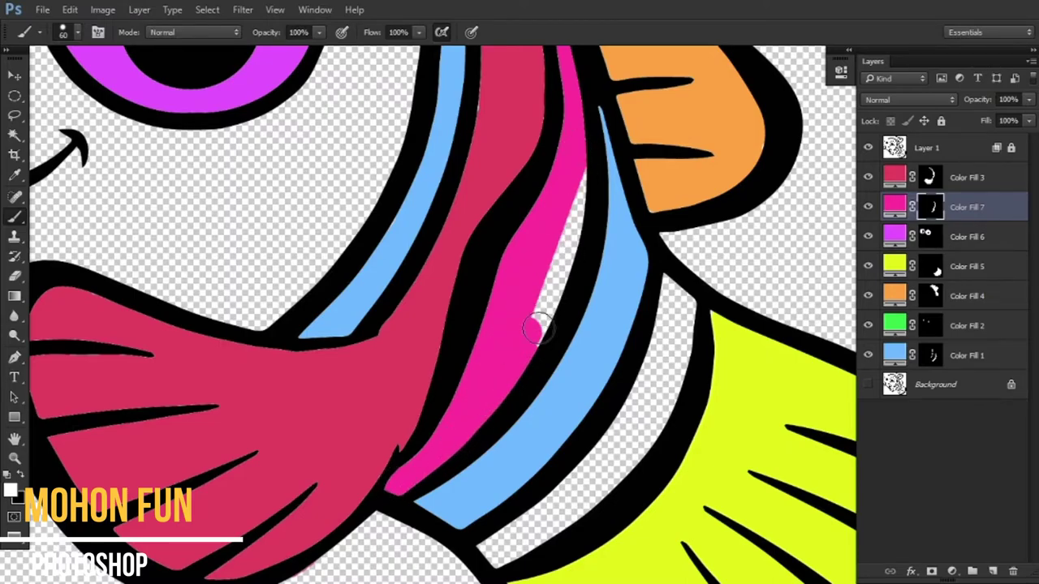
left_click_drag(539, 328, 583, 185)
scroll(581, 187, "down", 3)
scroll(529, 242, "down", 2)
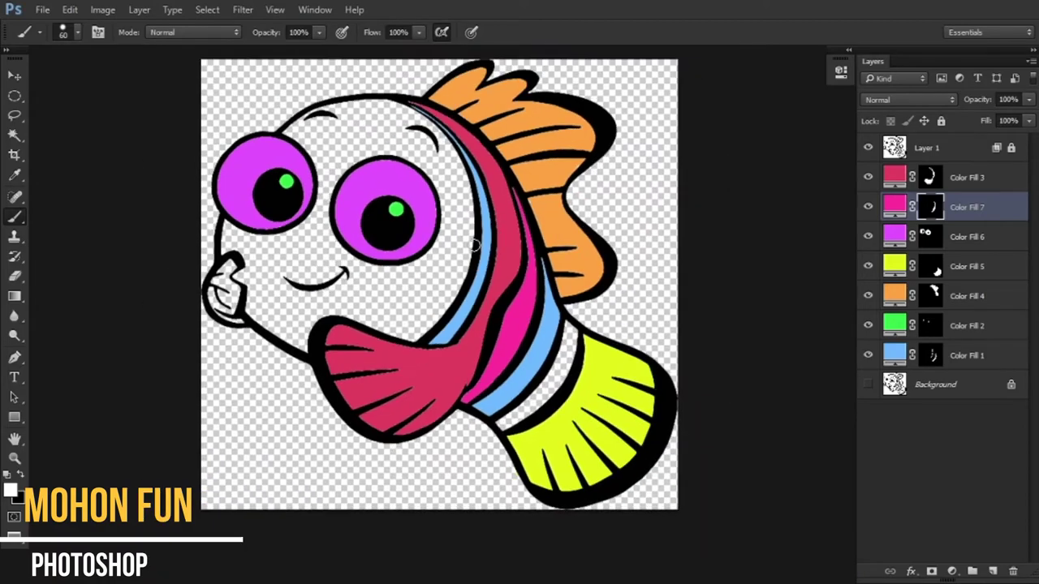
- Recolour the eye-white fill layer to light pink #f6c3ff
double_click(893, 241)
mouse_move(441, 139)
left_mouse_down()
mouse_move(425, 160)
mouse_move(397, 165)
mouse_move(367, 122)
left_mouse_up()
left_click(664, 120)
double_click(895, 236)
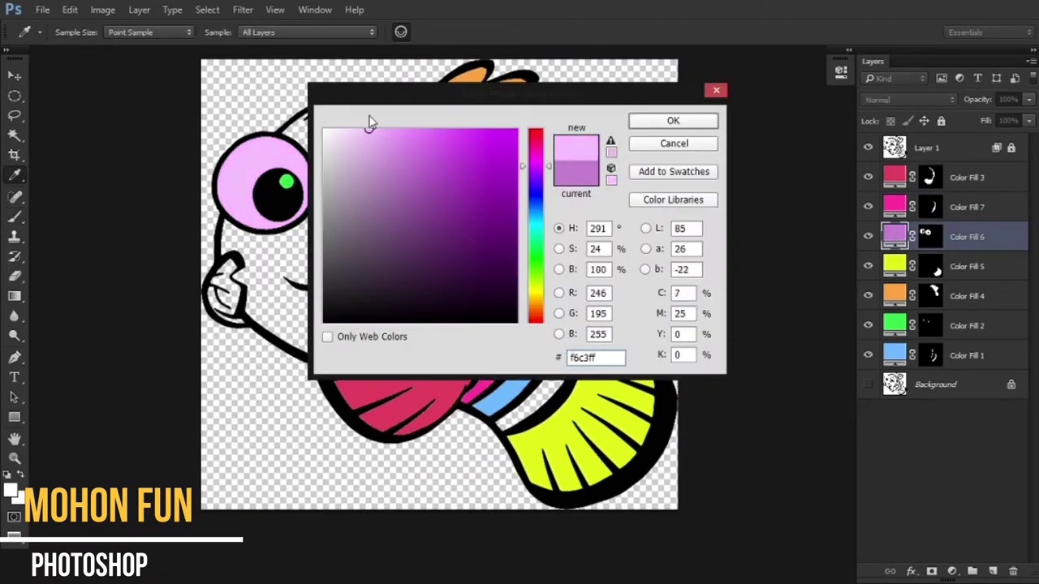
left_click(672, 118)
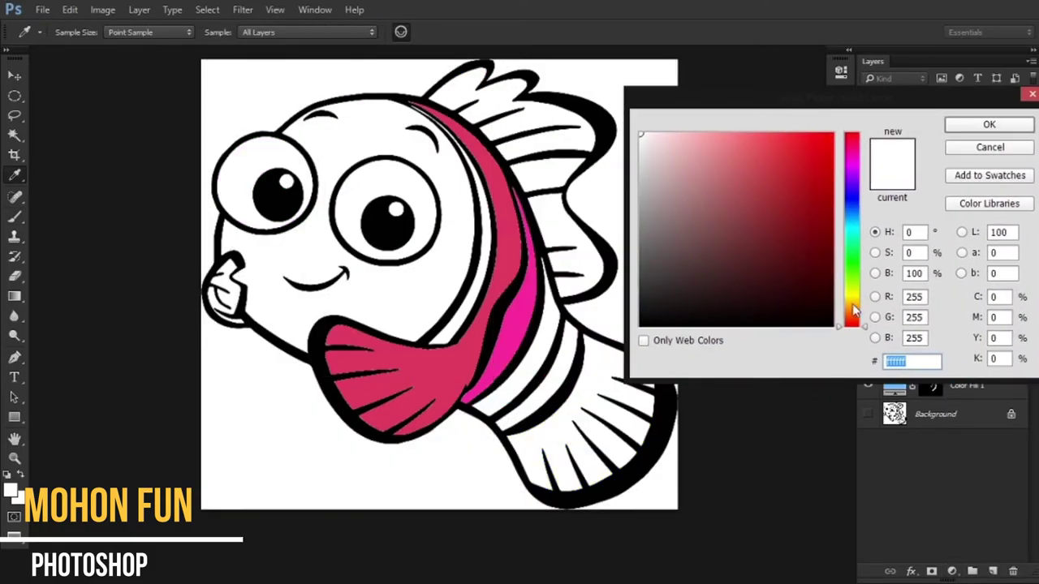
- Create a bright green fill with an inverted mask and paint the band before the tail
left_click_drag(852, 311, 852, 283)
left_click(805, 135)
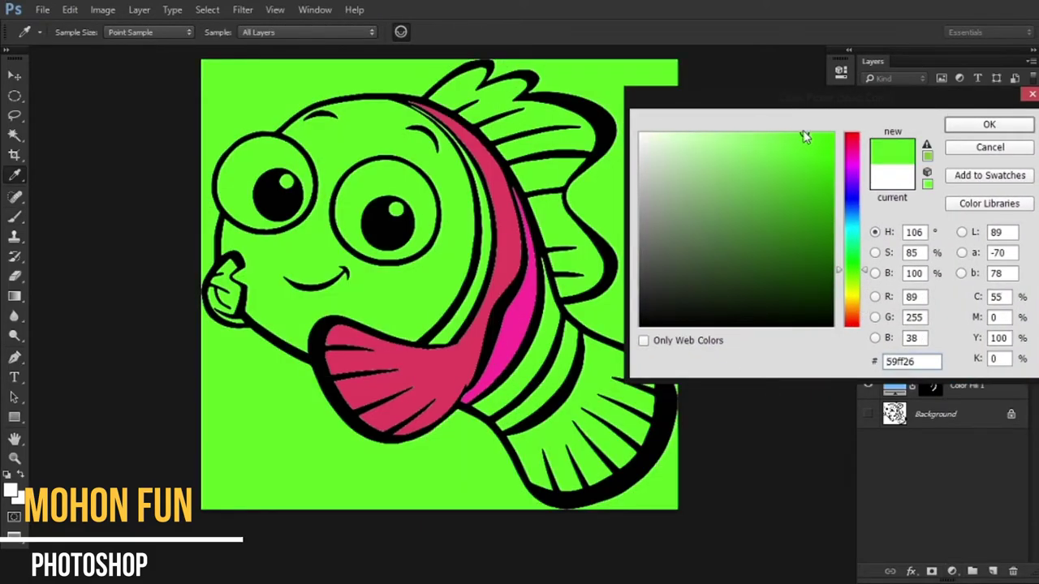
left_click(984, 130)
key("ctrl+i")
scroll(568, 325, "up", 5)
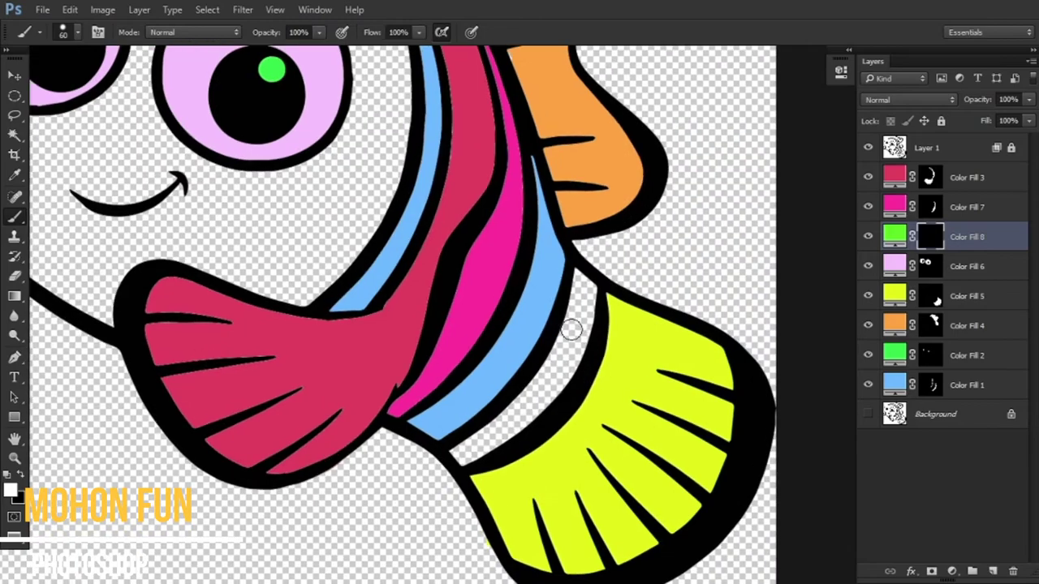
mouse_move(582, 280)
left_mouse_down()
mouse_move(583, 320)
mouse_move(480, 429)
mouse_move(527, 416)
left_mouse_up()
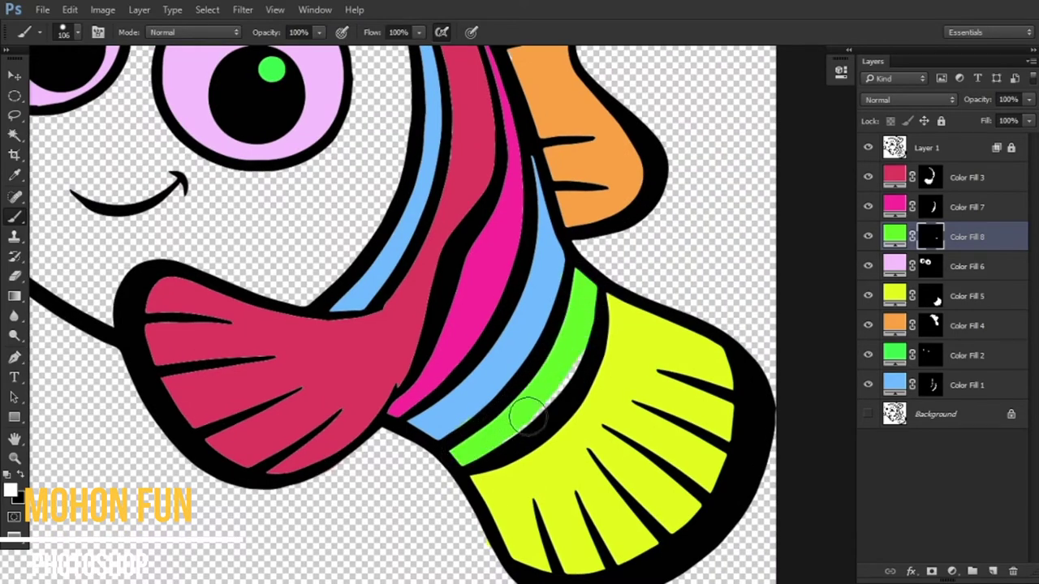
scroll(583, 325, "down", 5)
scroll(487, 316, "up", 2)
- Change the pupil highlights' fill colour to red and select the Color Fill 8 layer
double_click(894, 355)
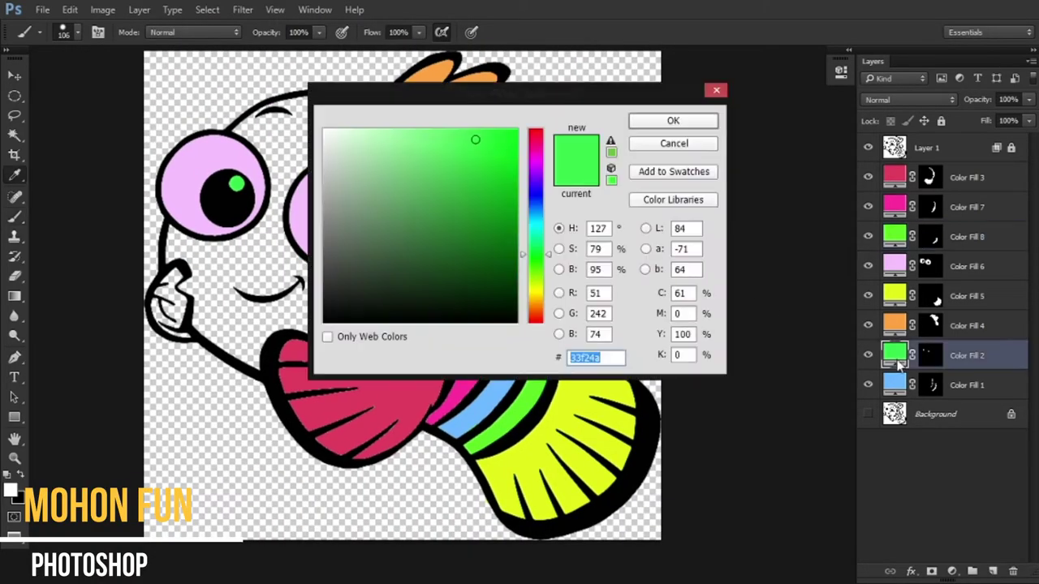
left_click_drag(536, 255, 535, 132)
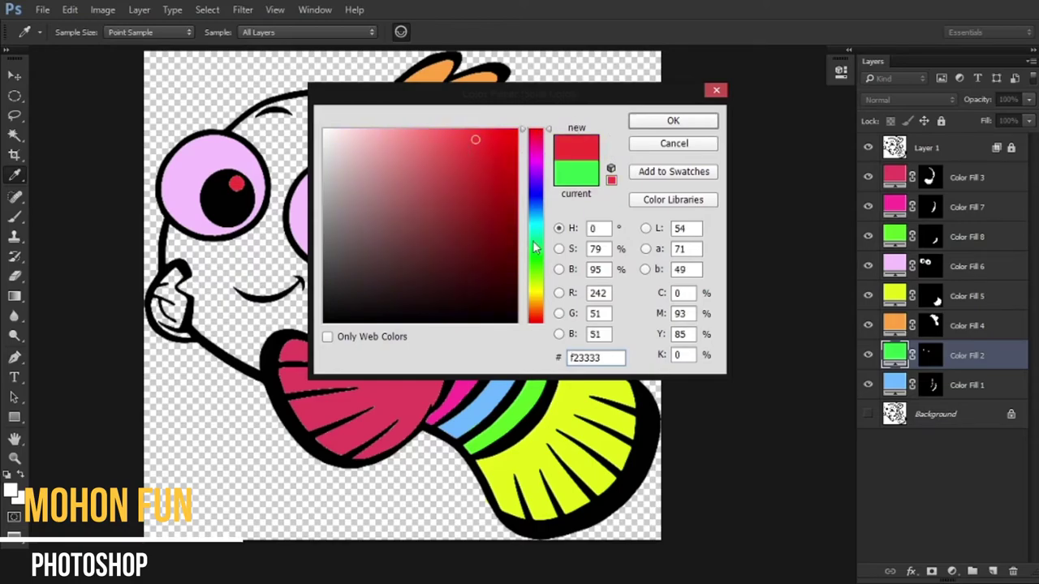
key("Return")
scroll(319, 257, "down", 2)
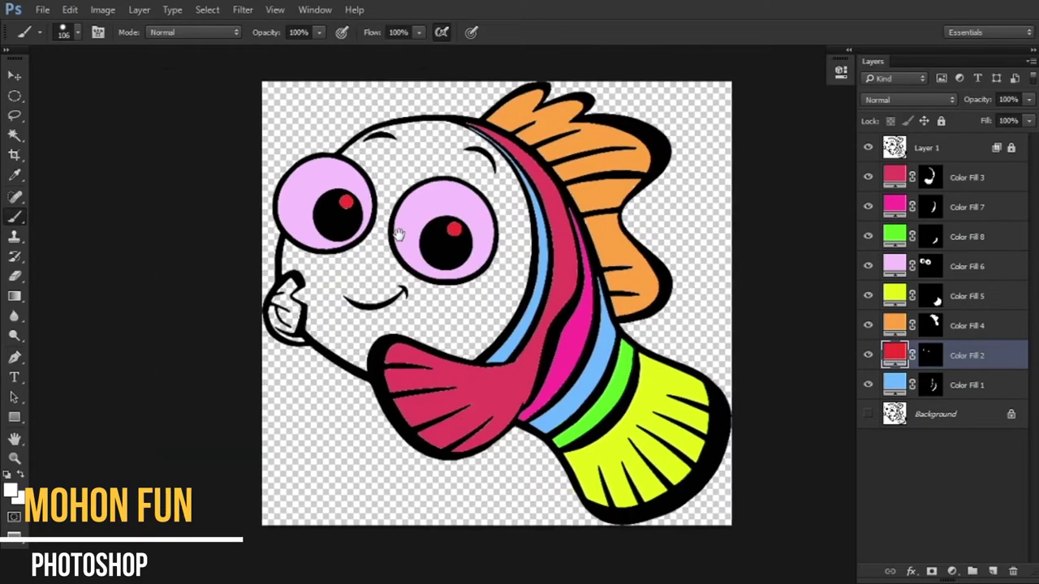
left_click(952, 572)
key("Escape")
left_click(967, 237)
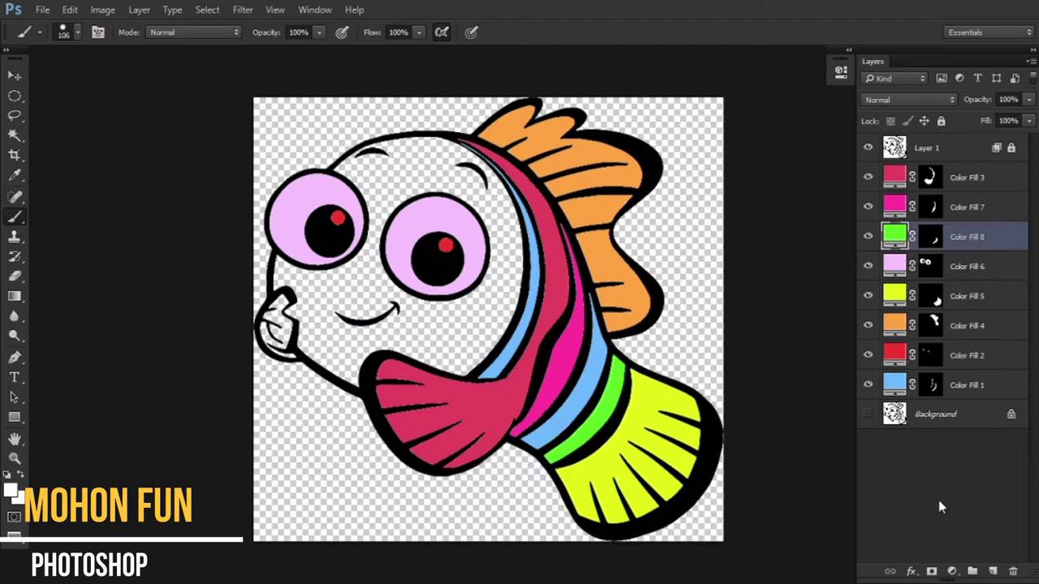
- Add a purple (#6f29ff) Solid Color fill layer with its mask inverted
left_click(953, 571)
left_click(957, 290)
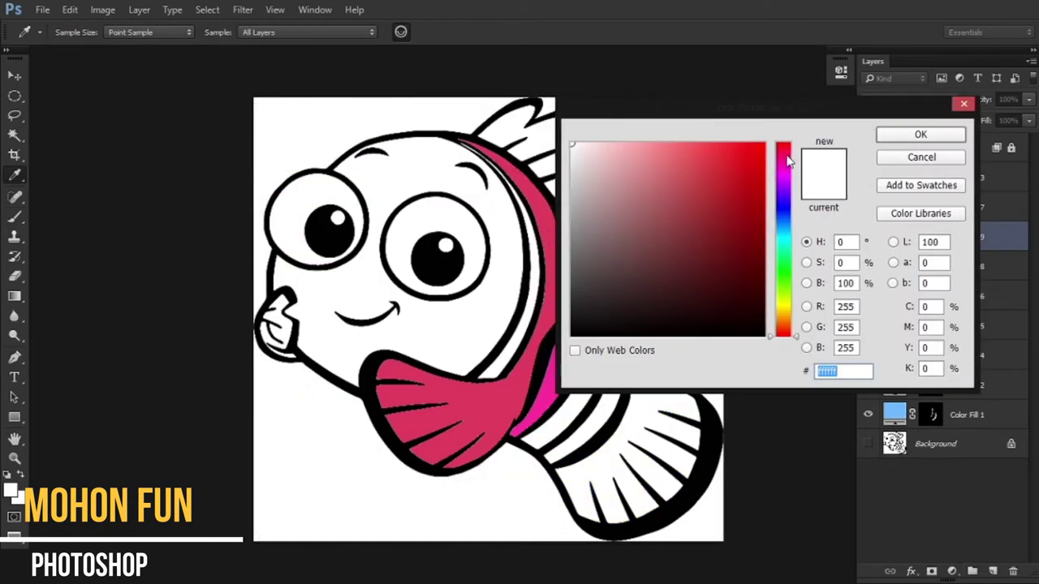
left_click(733, 143)
left_click_drag(786, 163, 784, 204)
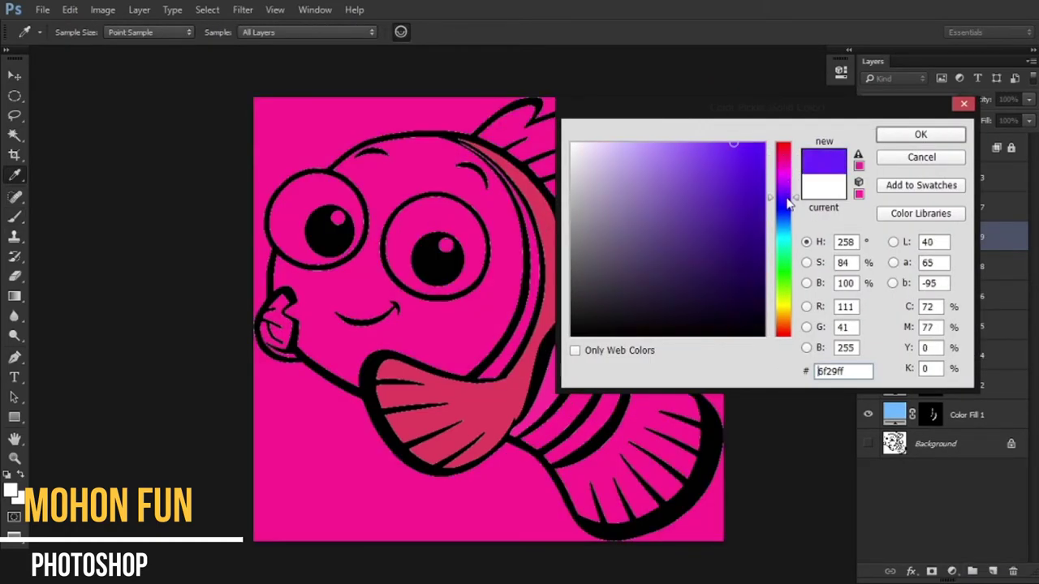
left_click(710, 155)
left_click(920, 134)
key("b")
key("ctrl+i")
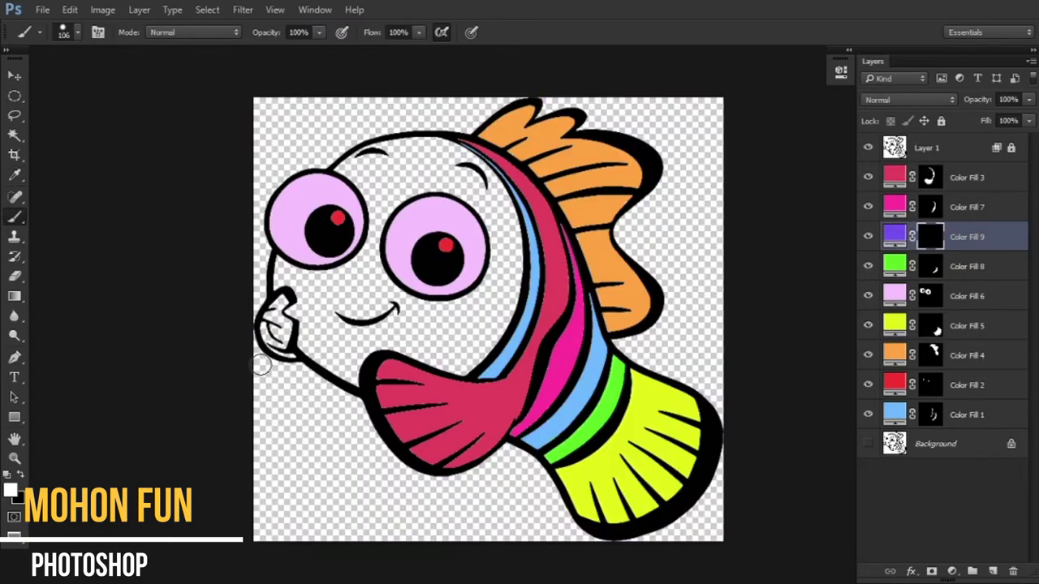
- Brush purple over the fish's lips
scroll(276, 324, "up", 5)
left_click(284, 237)
mouse_move(284, 237)
left_mouse_down()
mouse_move(231, 341)
mouse_move(313, 430)
mouse_move(288, 296)
mouse_move(264, 333)
left_mouse_up()
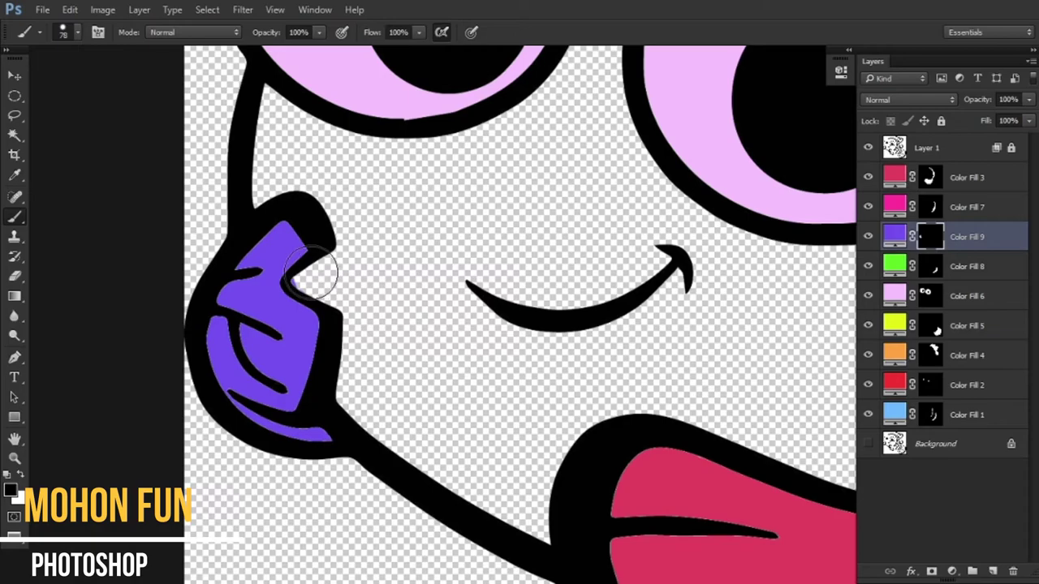
scroll(365, 292, "down", 3)
scroll(408, 311, "down", 3)
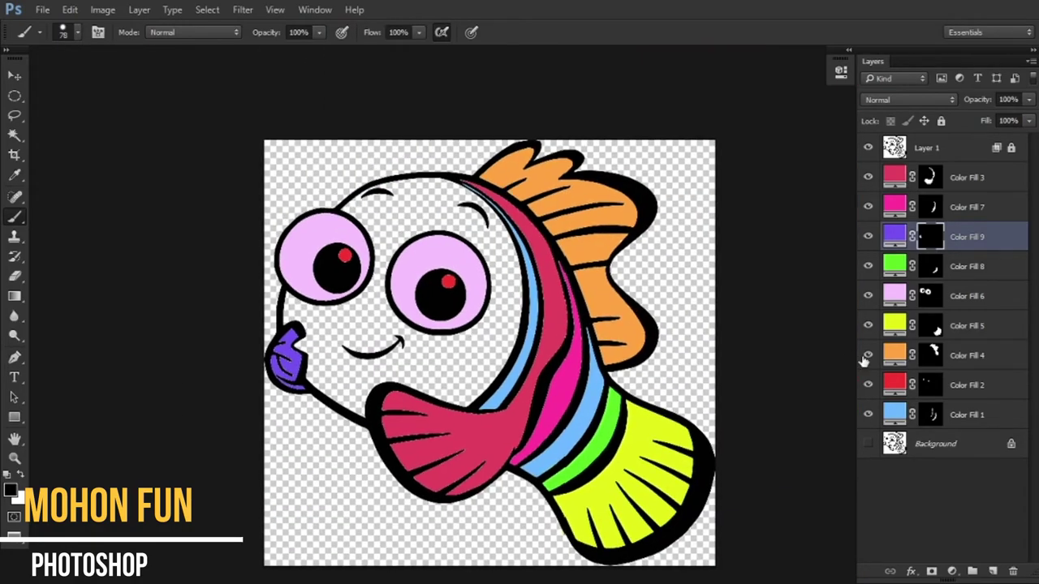
- Discard the accidental white fill layer and select Color Fill 9
left_click(952, 572)
left_click(958, 290)
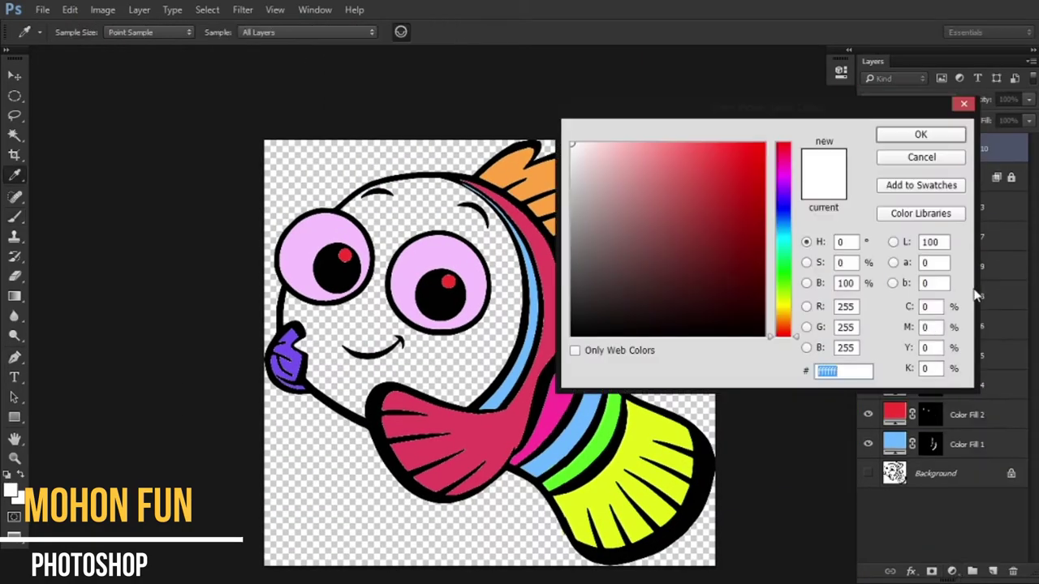
left_click(728, 144)
left_click(949, 155)
left_click(962, 278)
left_click(952, 572)
left_click(958, 290)
left_click(893, 143)
left_click_drag(918, 163, 1013, 572)
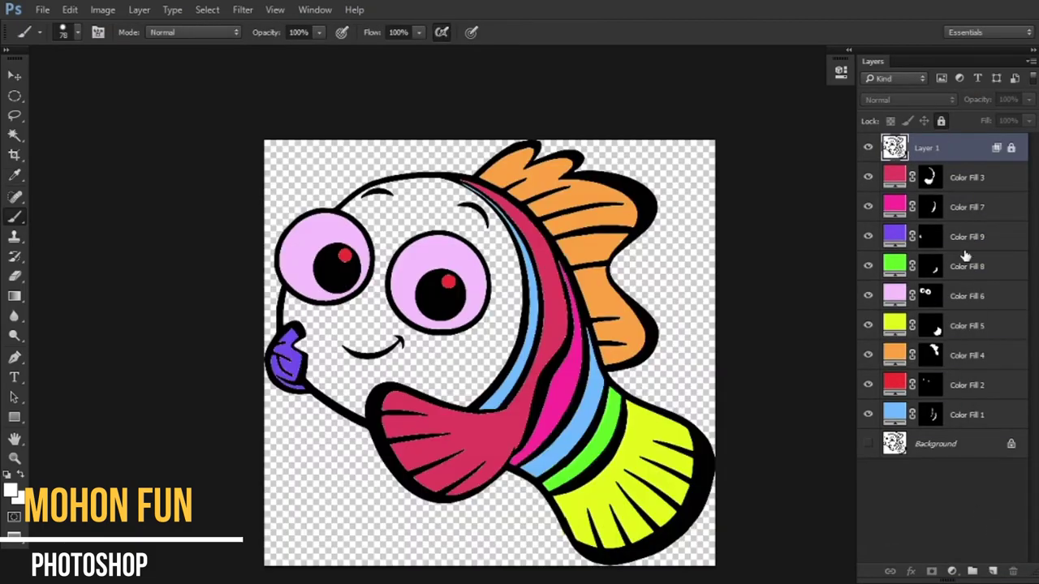
left_click(962, 239)
- Add a light orange fill layer with an inverted mask and enlarge the brush
left_click(952, 572)
left_click(966, 294)
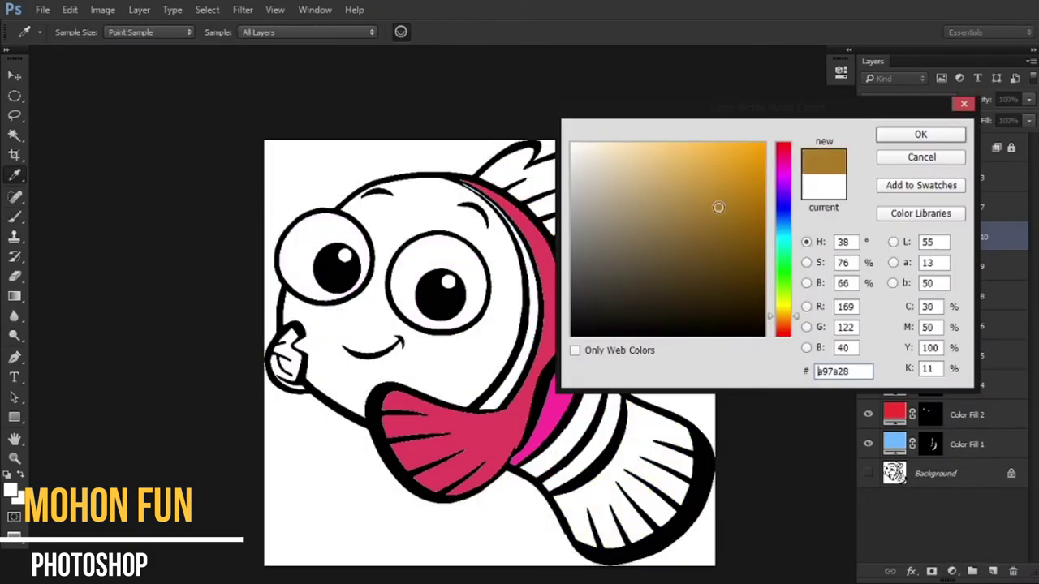
mouse_move(719, 203)
left_mouse_down()
mouse_move(698, 144)
mouse_move(677, 144)
left_mouse_up()
left_click(885, 138)
key("b")
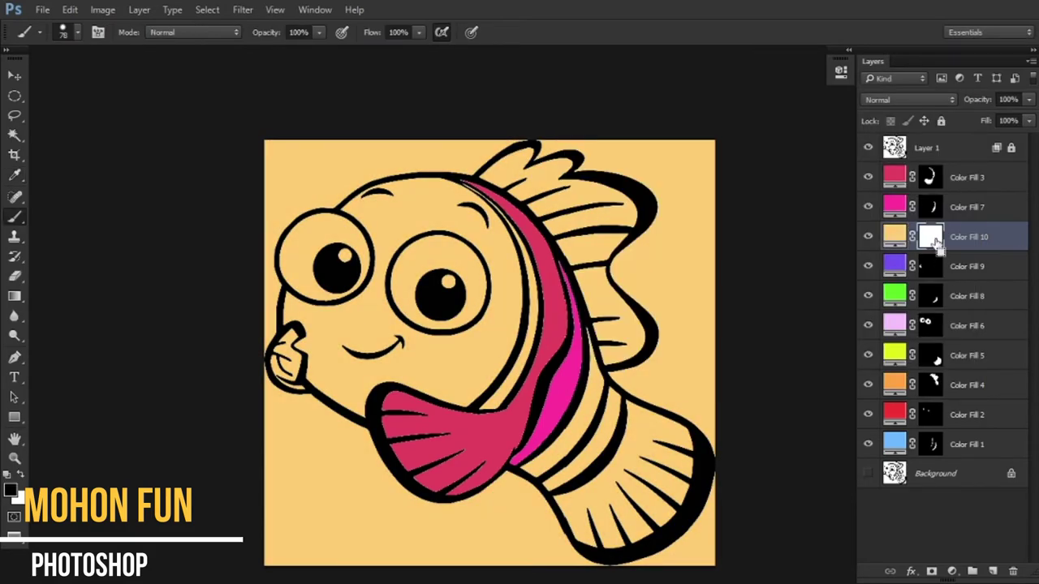
key("ctrl+i")
scroll(439, 238, "up", 1)
key("bracketright")
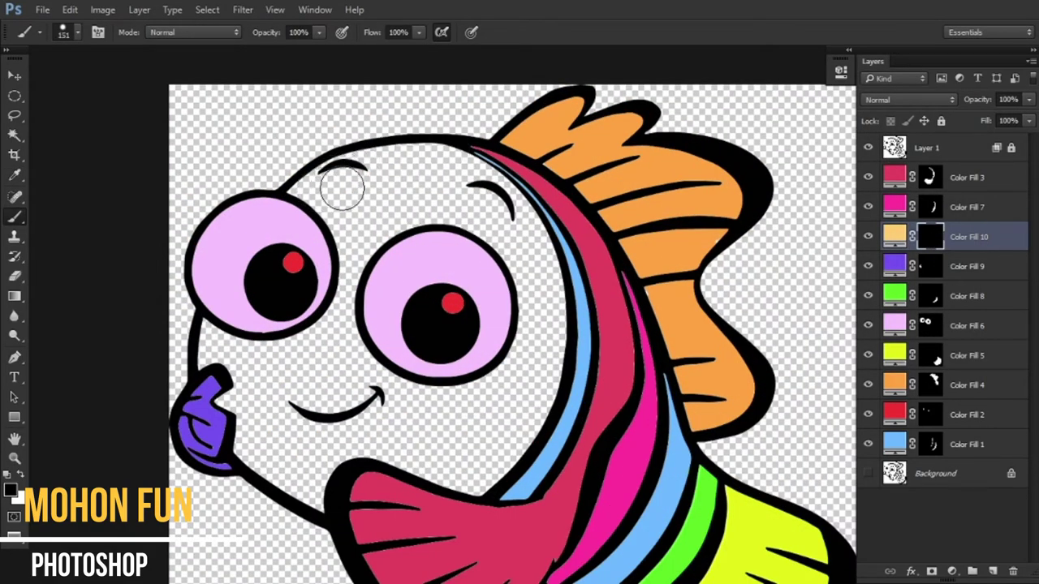
- Paint light orange across the forehead, down to the lips, and along the cheek and chin
mouse_move(361, 187)
left_mouse_down()
mouse_move(408, 160)
mouse_move(348, 181)
mouse_move(575, 239)
mouse_move(355, 225)
mouse_move(318, 185)
left_mouse_up()
scroll(409, 160, "up", 1)
right_click(318, 185, "alt")
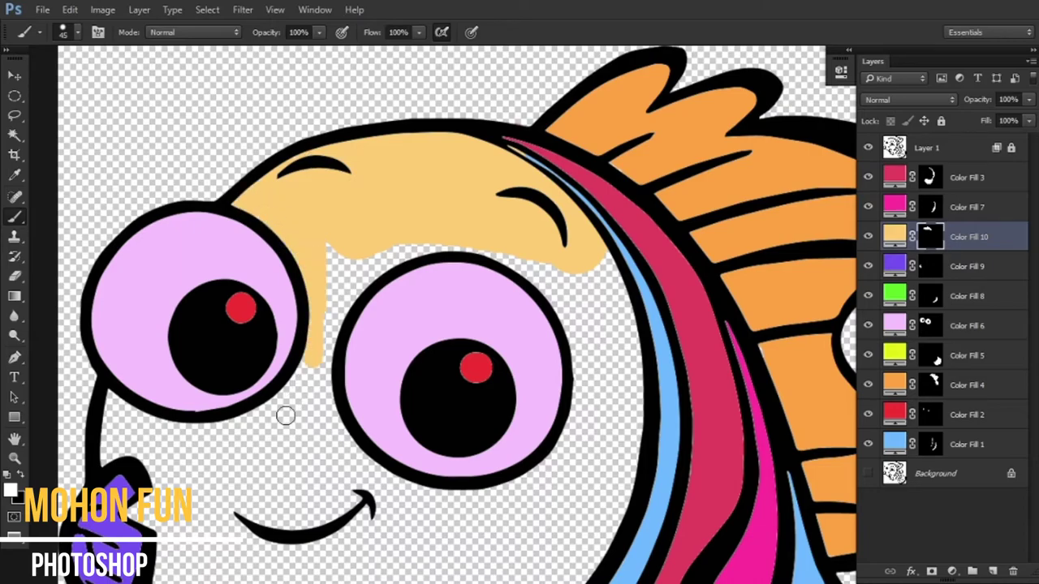
scroll(422, 222, "down", 1)
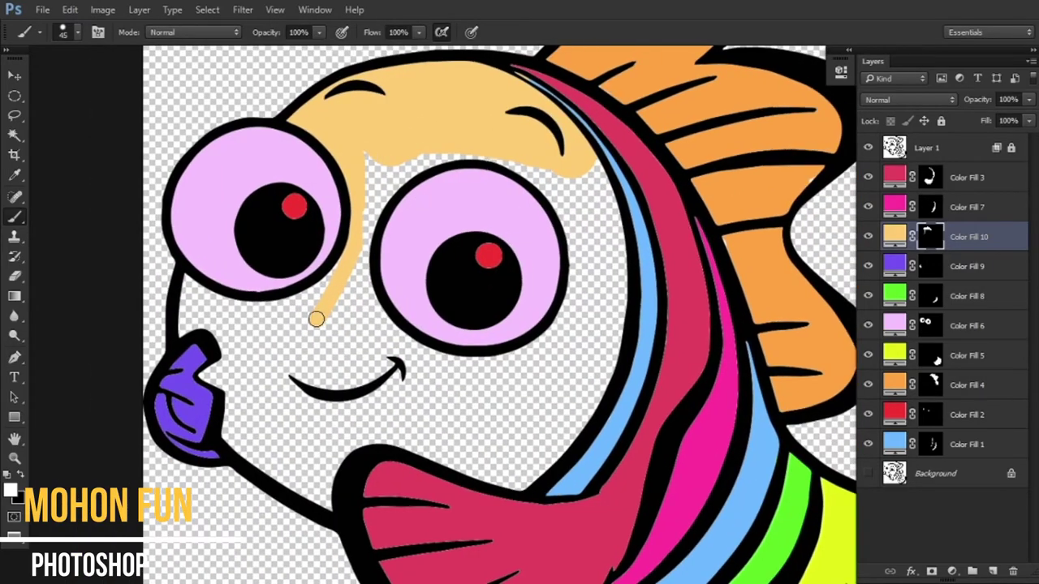
left_click(237, 447, "shift")
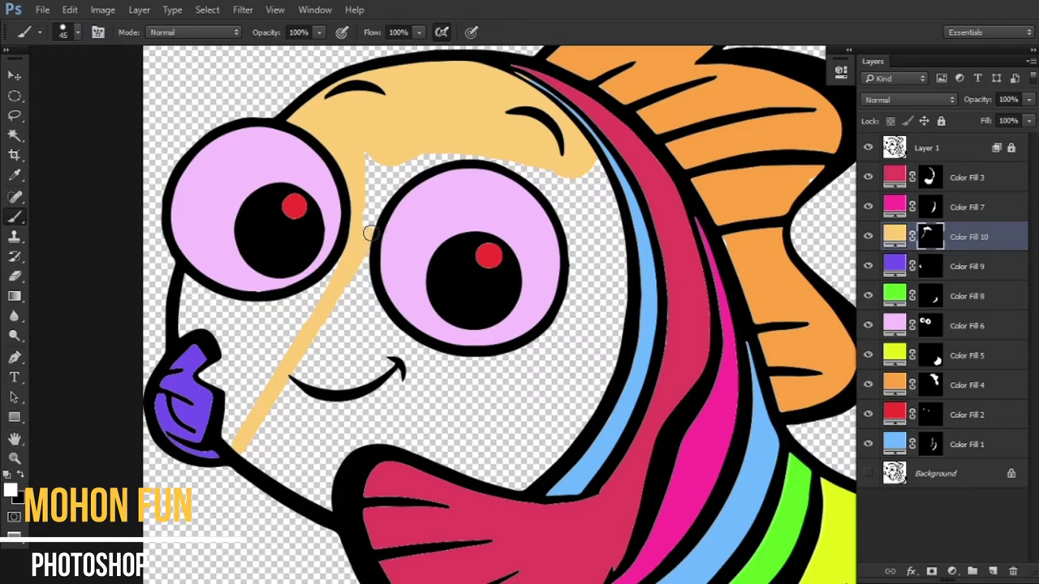
right_click(428, 156, "alt")
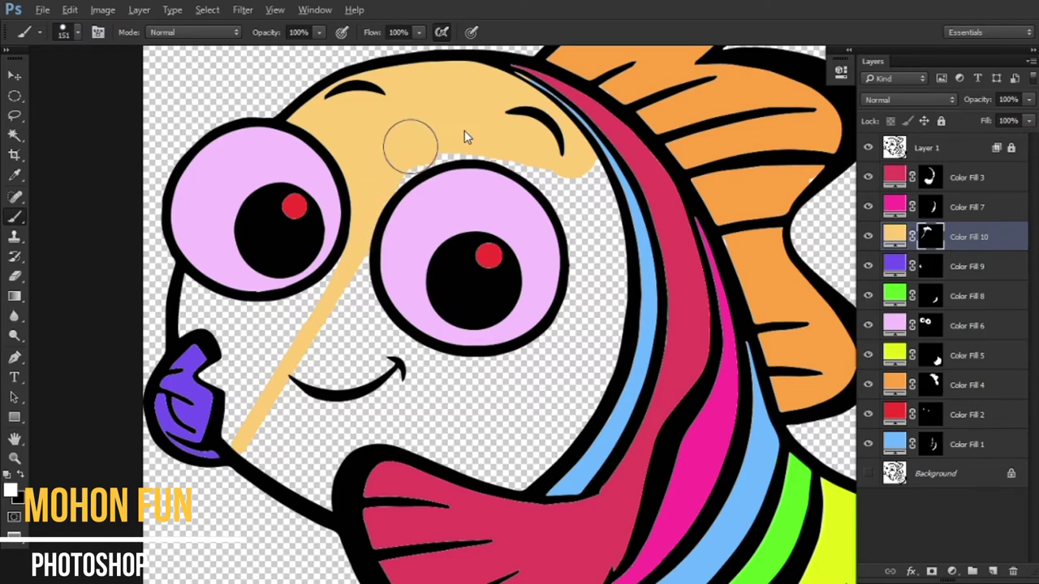
left_click_drag(526, 138, 578, 207)
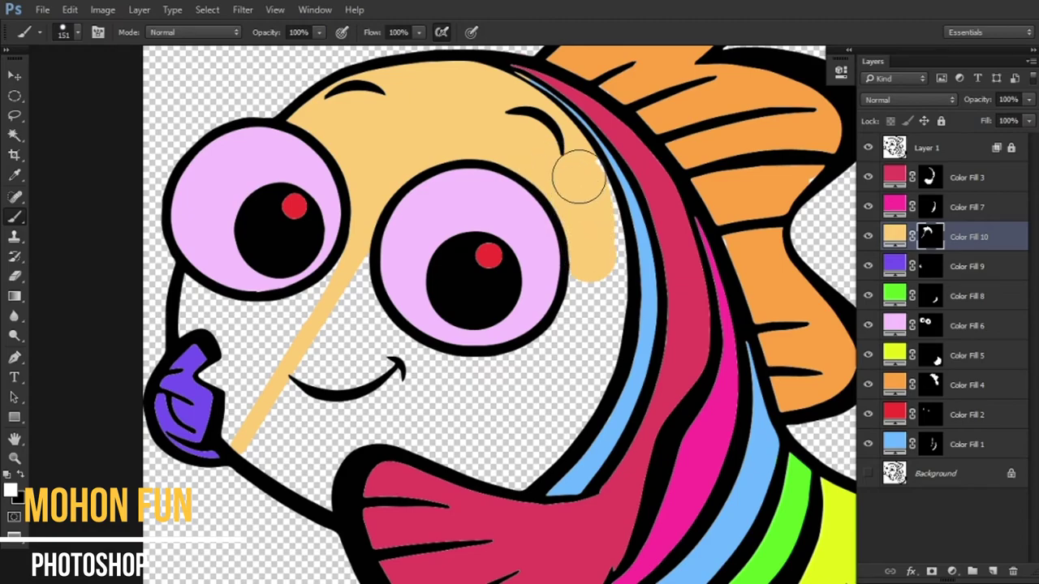
mouse_move(600, 253)
left_mouse_down()
mouse_move(596, 343)
mouse_move(531, 441)
mouse_move(417, 427)
mouse_move(325, 477)
mouse_move(325, 490)
mouse_move(259, 436)
mouse_move(203, 309)
left_mouse_up()
- Fill the remaining face gaps around the smile and right of the eye, then fit the fish in view
key("ctrl+plus")
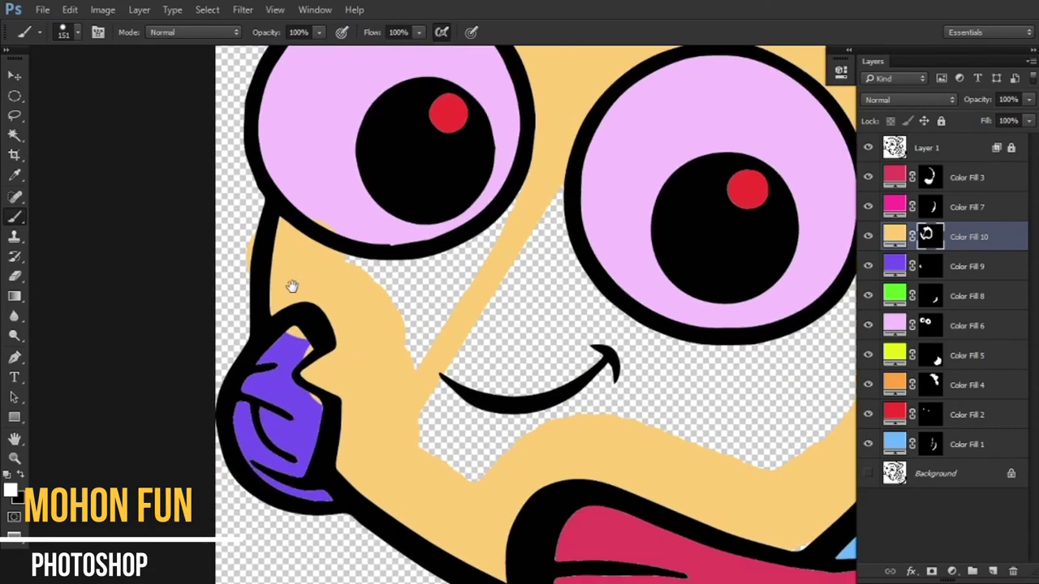
left_click_drag(279, 351, 299, 349)
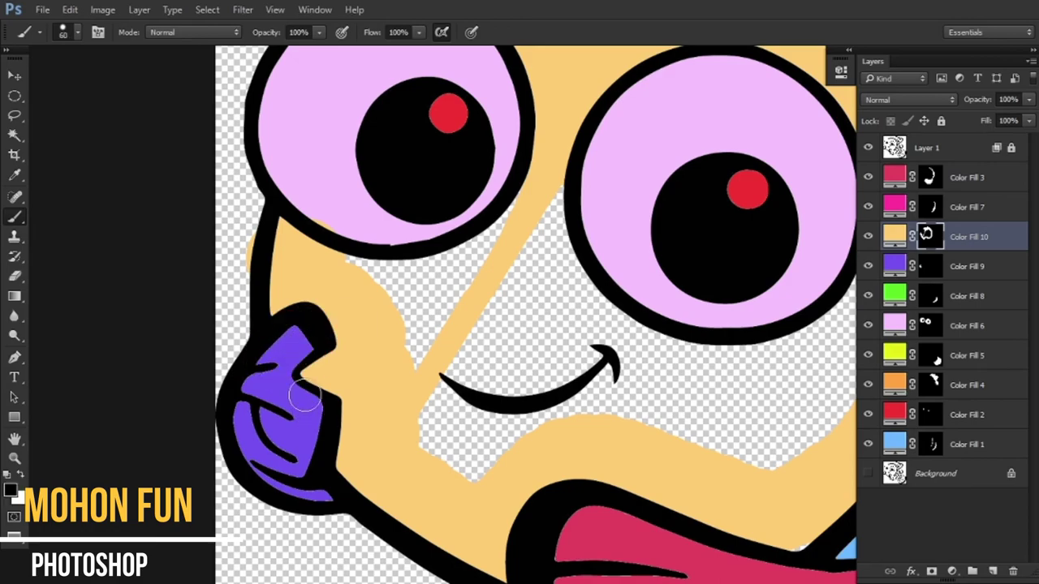
key("ctrl+minus")
left_click_drag(417, 343, 455, 344)
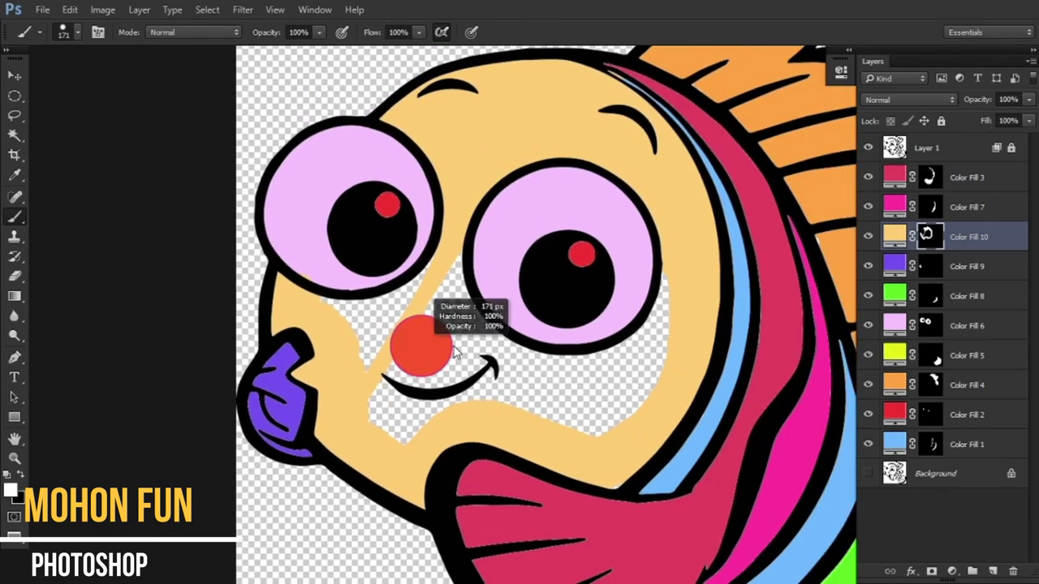
left_click_drag(418, 400, 475, 371)
left_click_drag(433, 327, 380, 327)
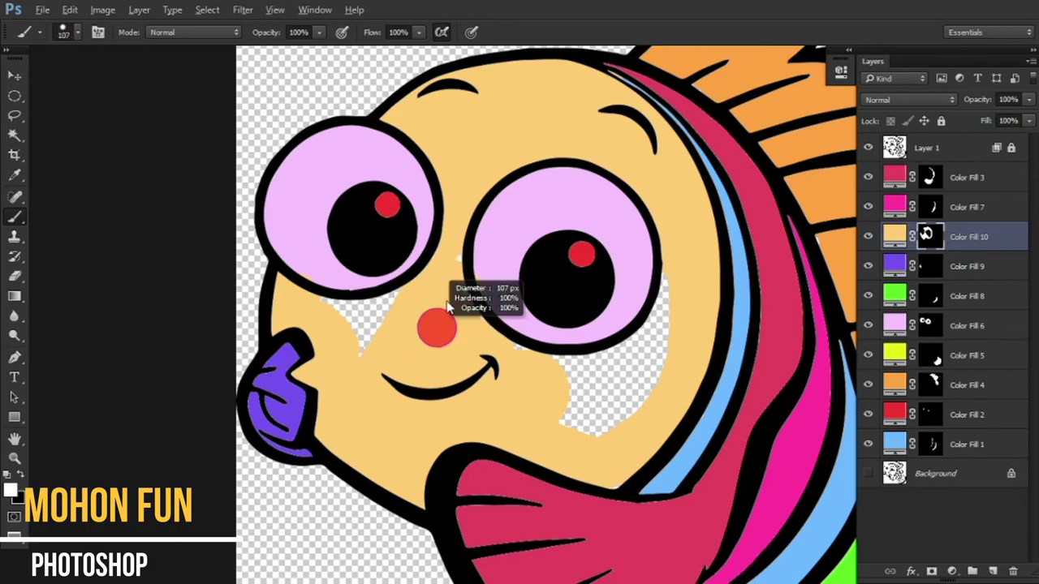
left_click_drag(540, 380, 596, 406)
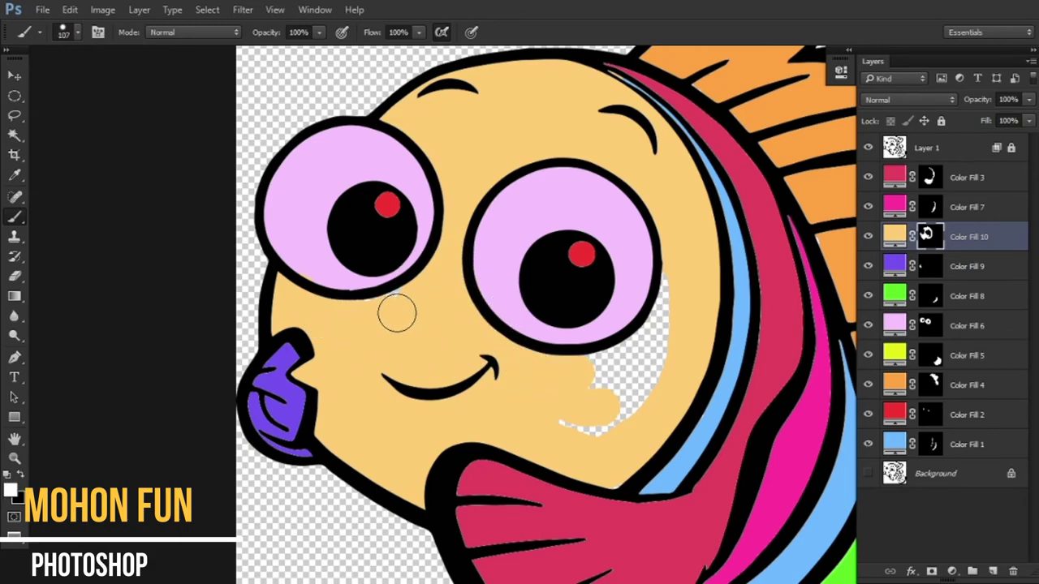
mouse_move(609, 431)
left_mouse_down()
mouse_move(675, 276)
mouse_move(666, 376)
left_mouse_up()
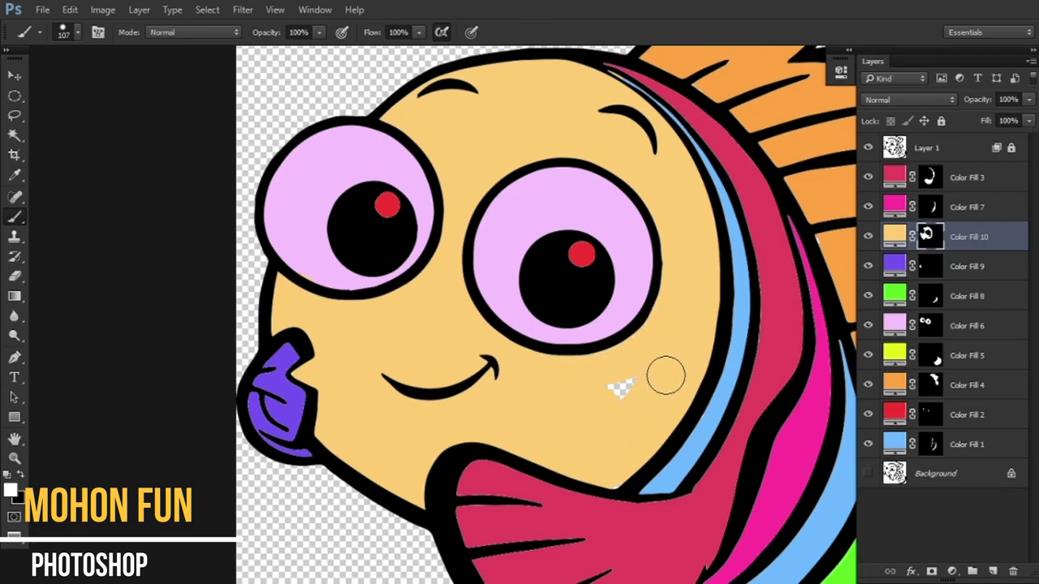
scroll(623, 82, "up", 2)
mouse_move(623, 82)
left_mouse_down()
mouse_move(563, 203)
mouse_move(543, 213)
left_mouse_up()
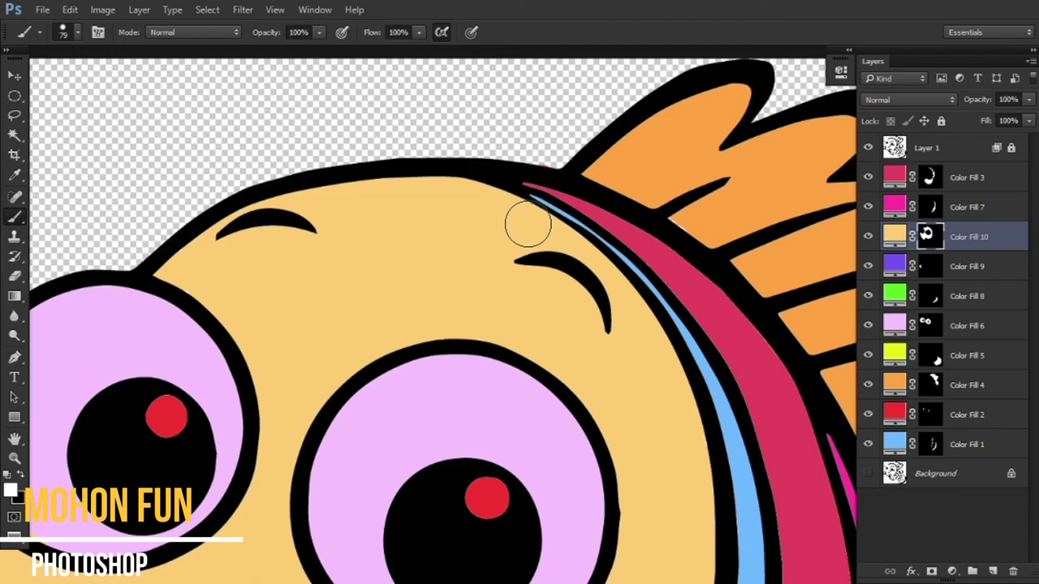
key("ctrl+0")
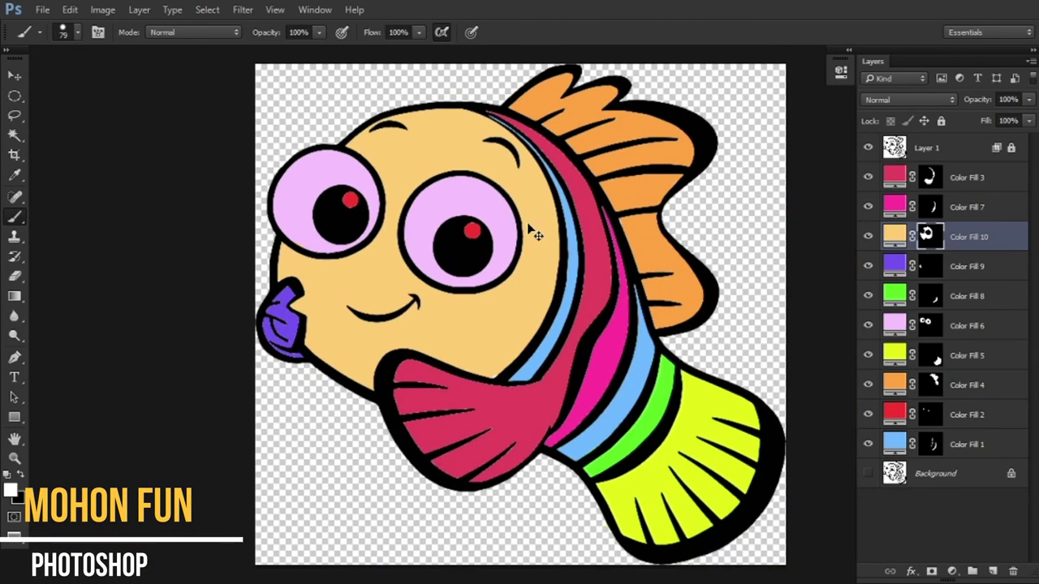
- Save the picture as a JPEG named 'color fis'
key("ctrl+shift+s")
left_click(244, 376)
left_click(208, 241)
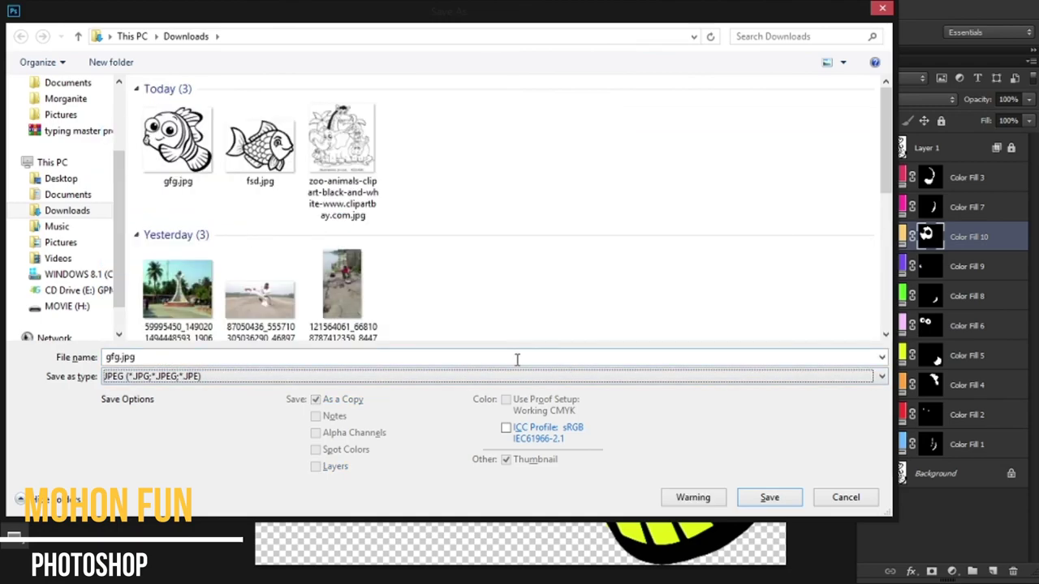
triple_click(516, 359)
key("BackSpace")
type("color fis")
key("Return")
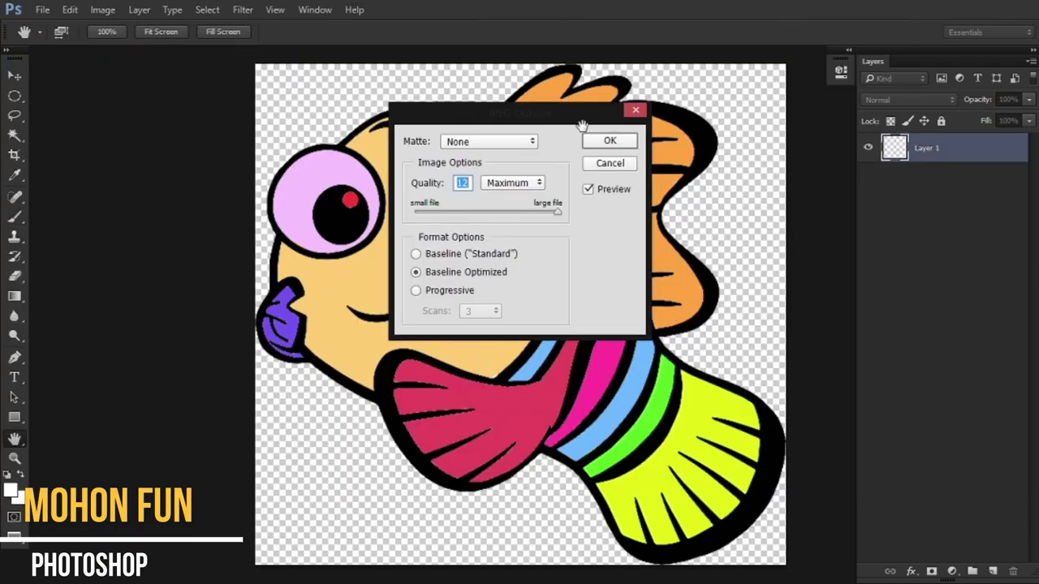